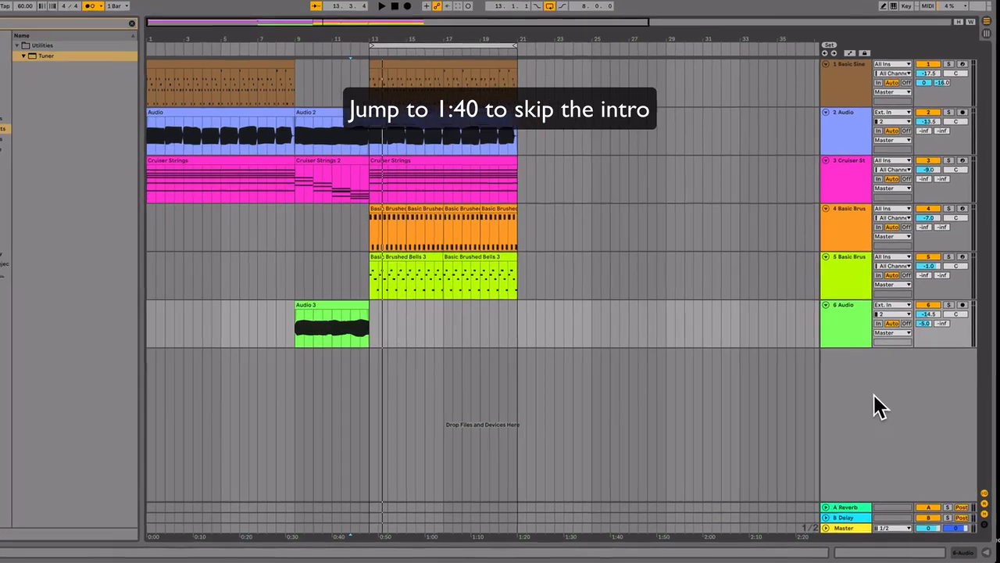
Step: Insert a new audio track below 6 Audio, arm it for recording, and set its input channel to 2 with Auto monitoring
right_click(876, 392)
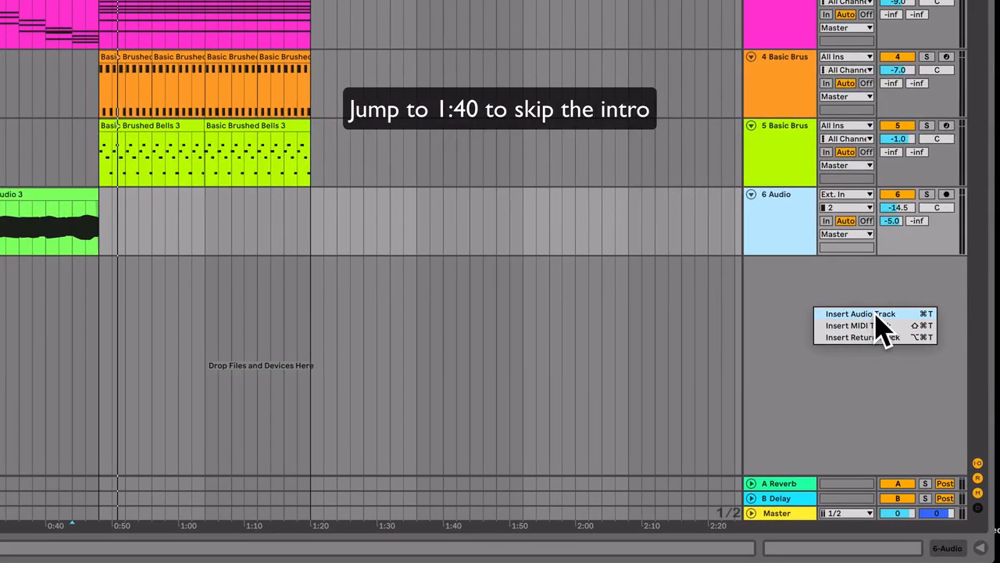
click(859, 314)
click(946, 263)
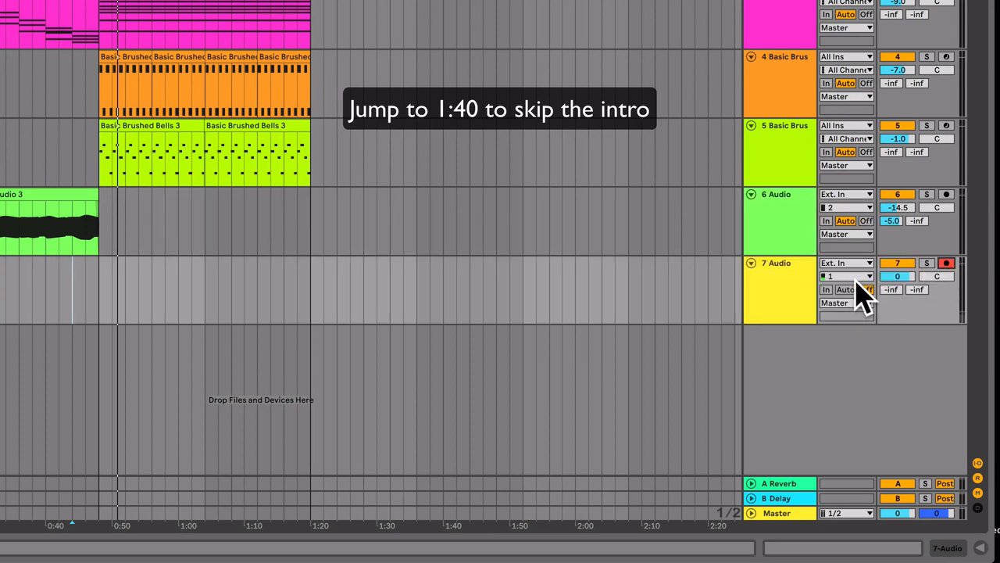
click(859, 277)
click(844, 313)
click(847, 290)
Step: Set track 7's sends to -2.5 for Reverb and -17.8 for Delay, and balance its volume at -7.5 dB against playback from bar 13
mouse_move(898, 290)
mouse_down()
mouse_move(899, 273)
mouse_move(918, 286)
mouse_up()
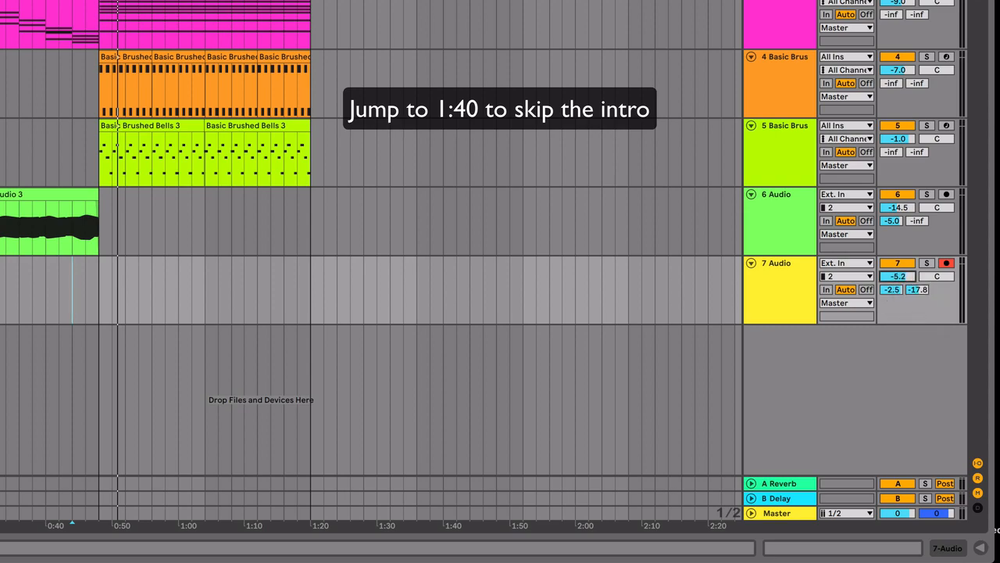
drag(898, 275, 900, 281)
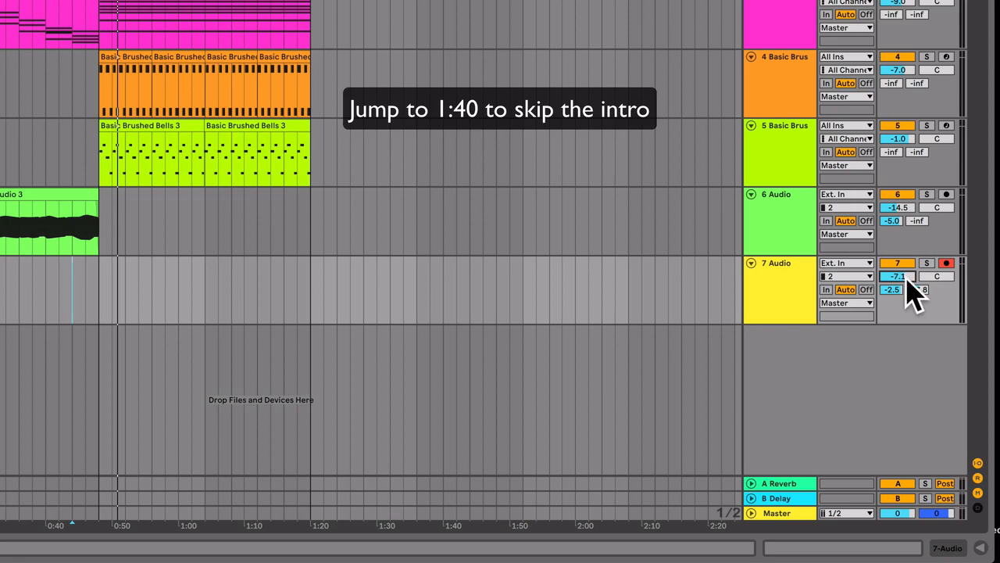
click(99, 286)
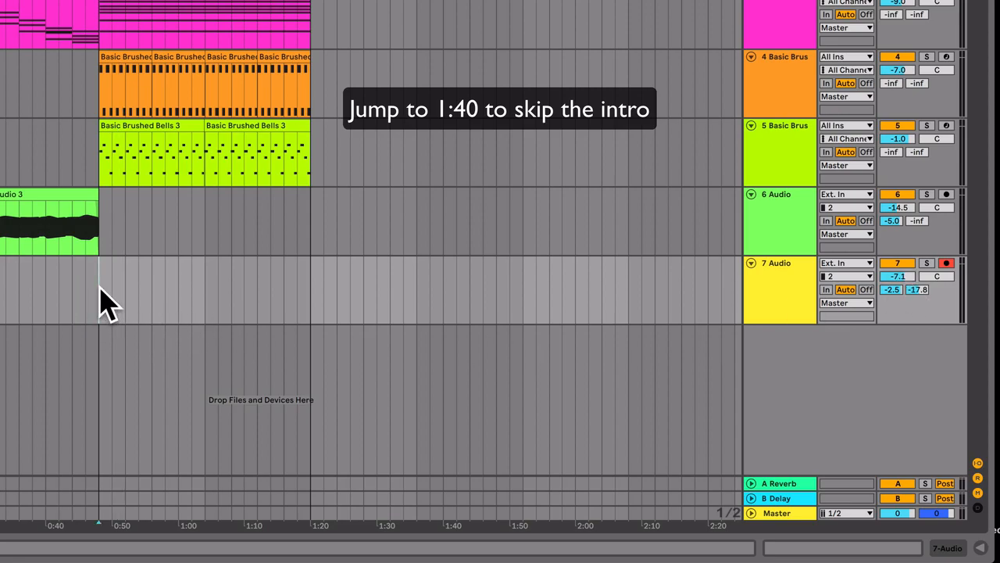
key(space)
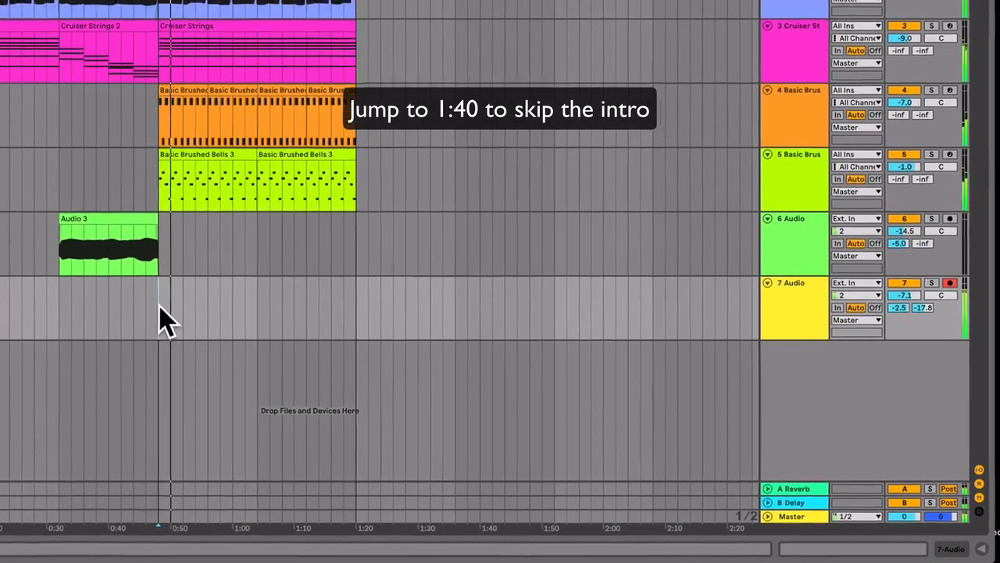
key(space)
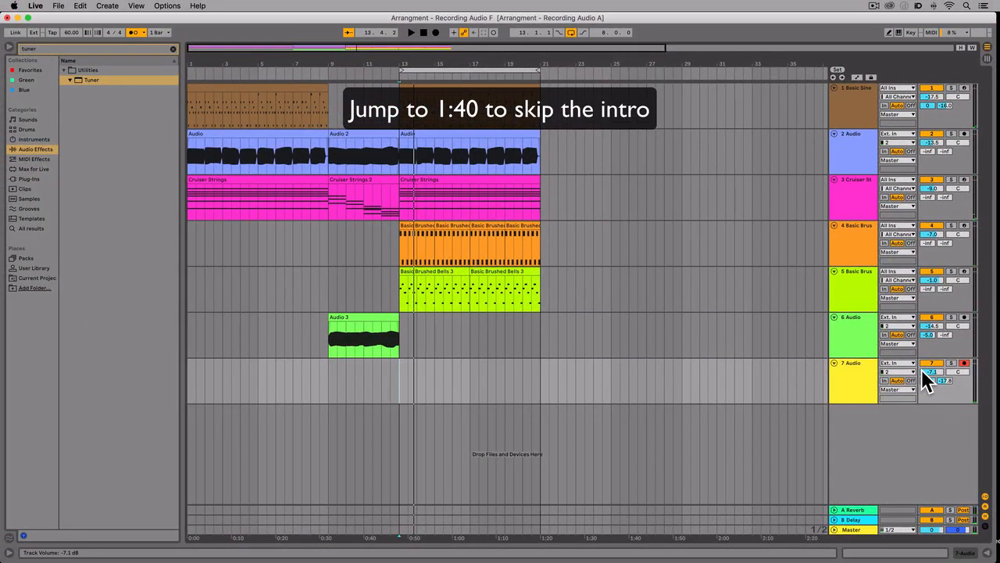
drag(931, 371, 933, 372)
Step: Turn off arrangement looping and check the metronome's count-in setting
click(572, 32)
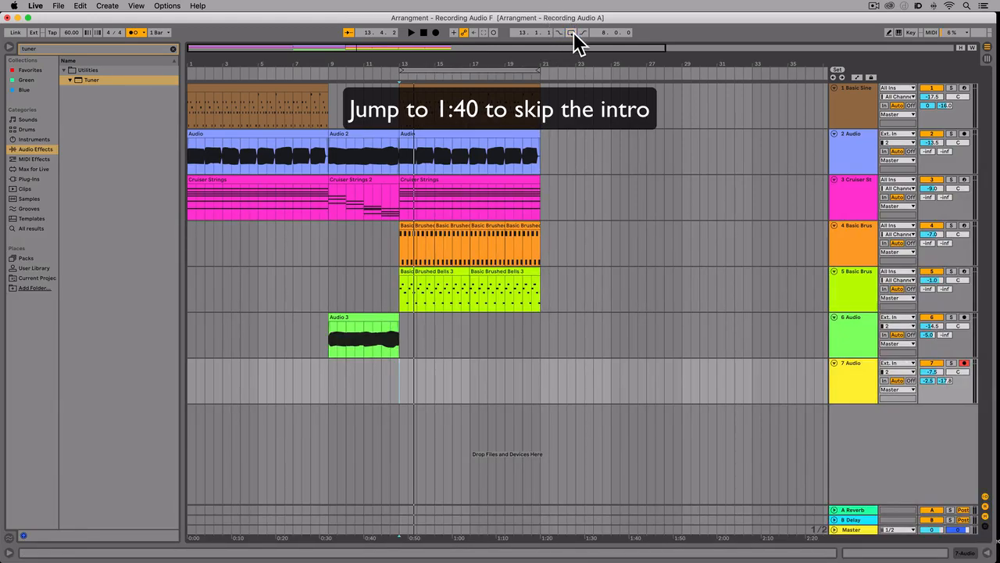
click(144, 32)
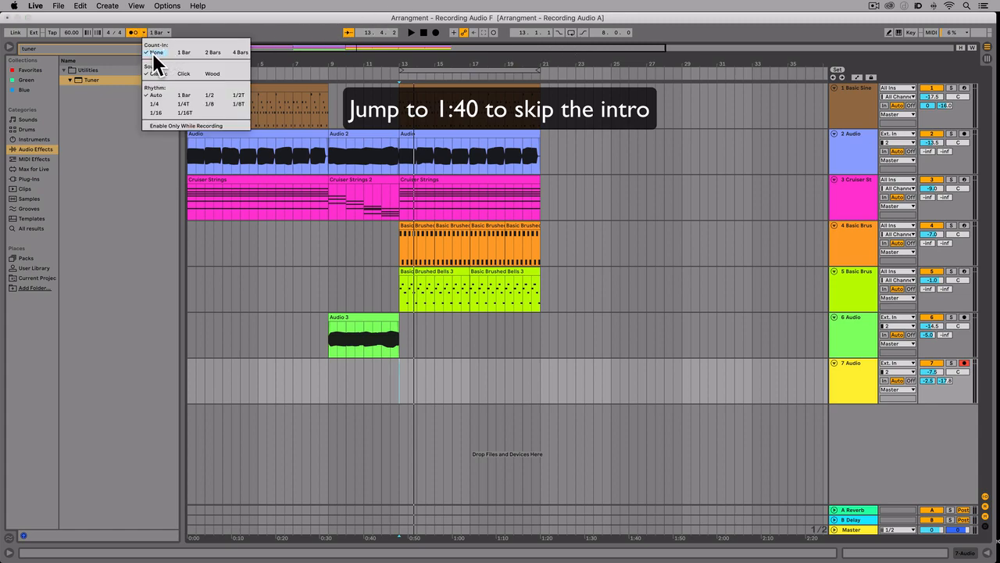
click(201, 32)
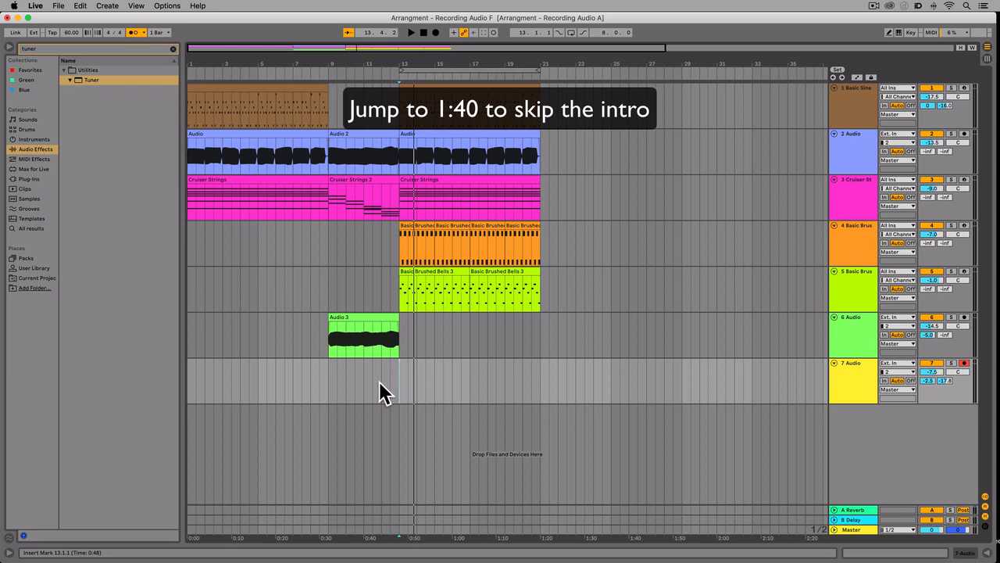
Step: Record a first take on track 7 from bar 12 to just past bar 21
click(381, 379)
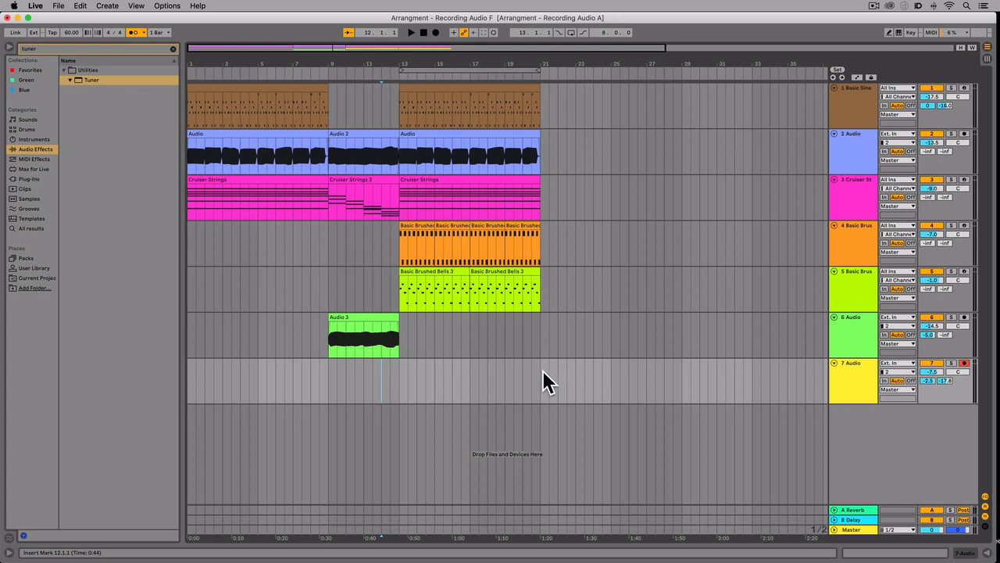
click(436, 33)
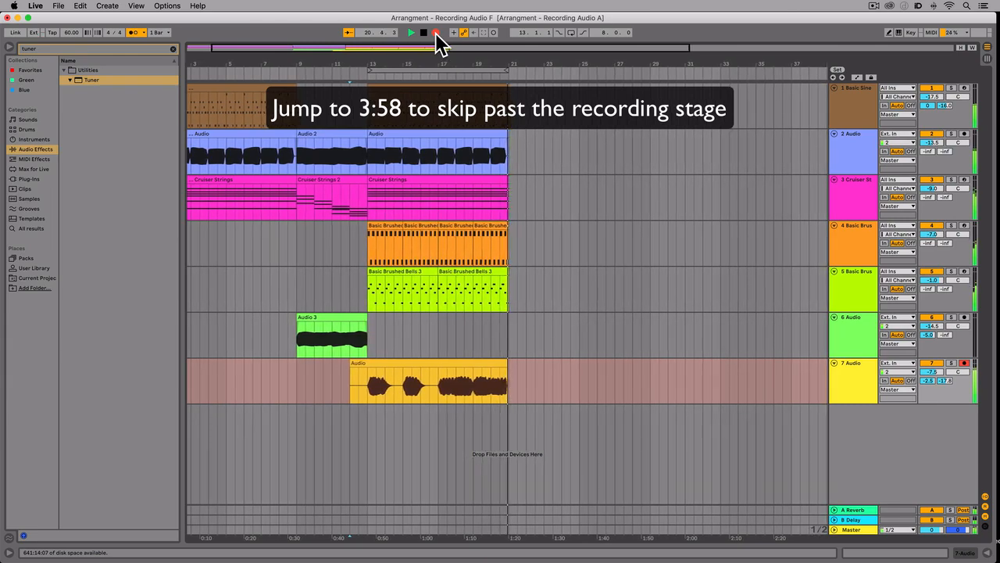
key(space)
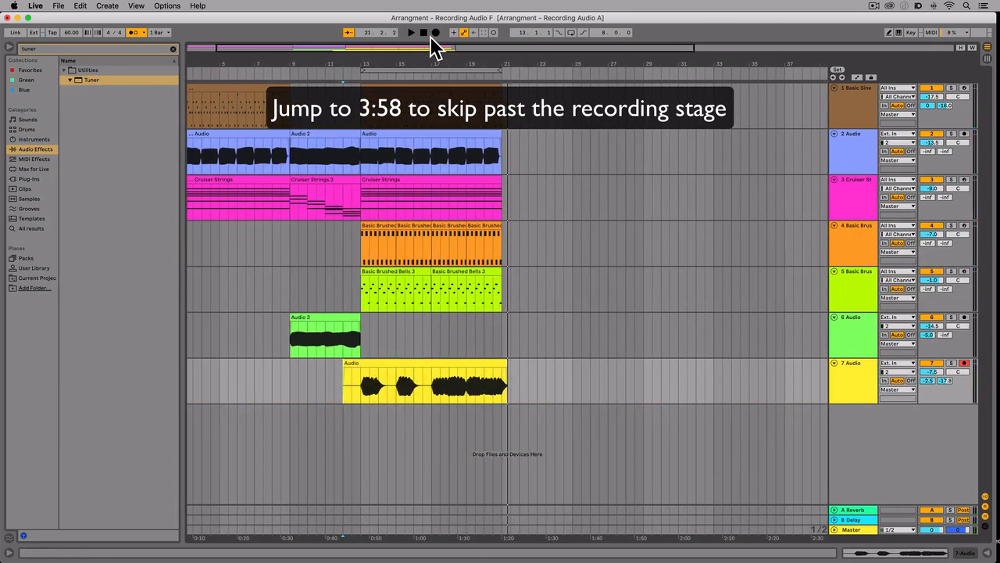
Step: Record two more takes on track 7, each starting at bar 12 and ending just past bar 21
click(344, 391)
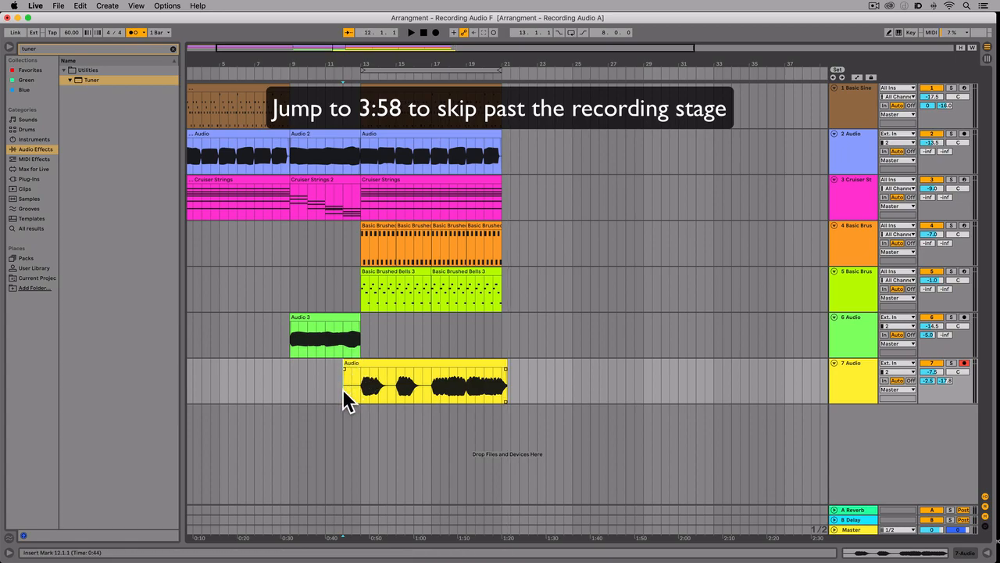
click(436, 32)
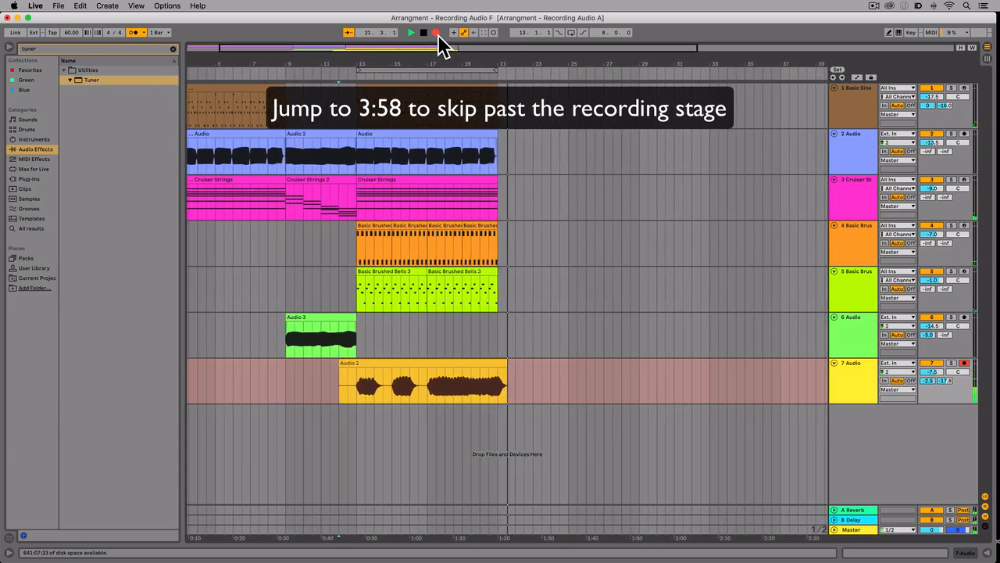
key(space)
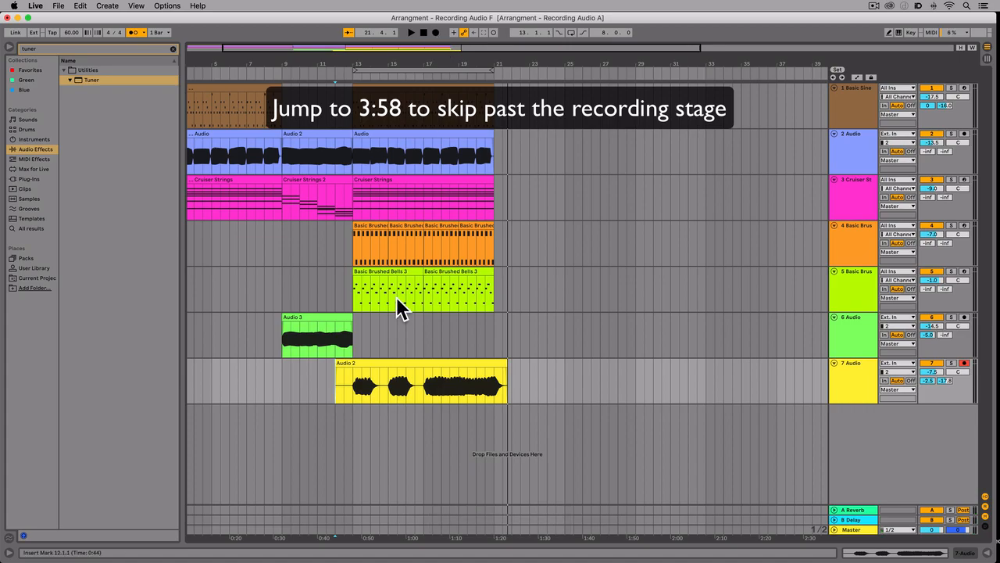
click(435, 33)
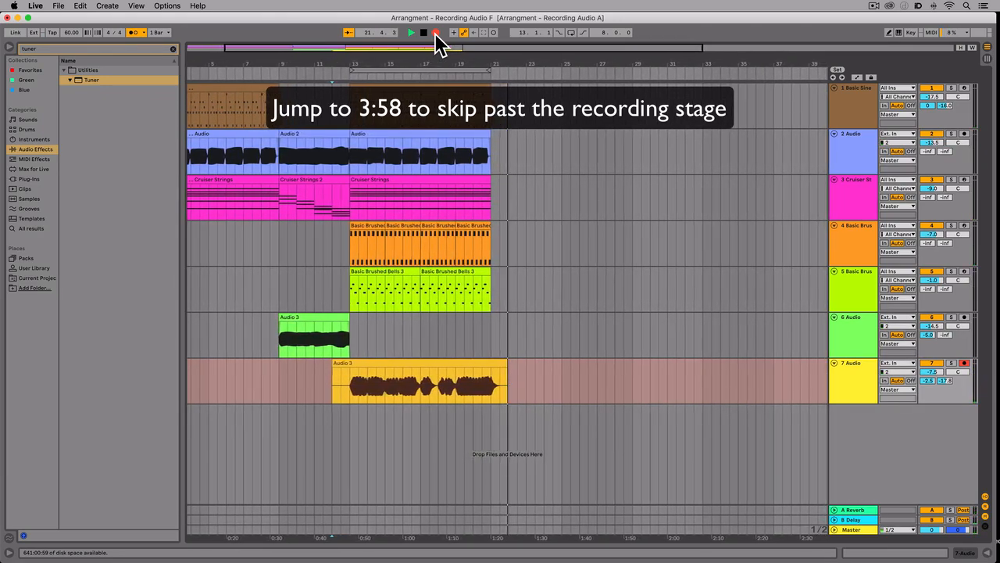
key(space)
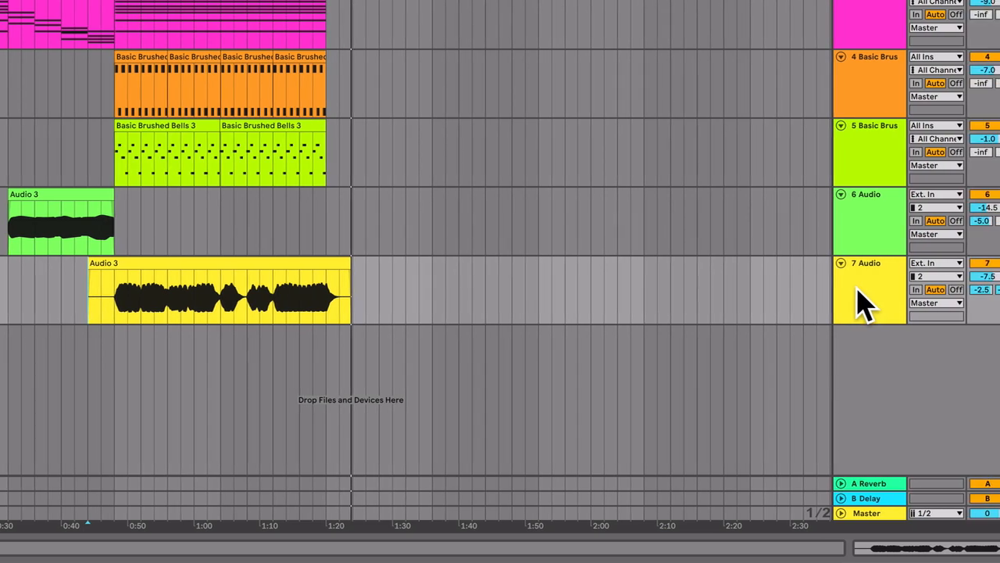
Step: Show track 7's take lanes and delete the Audio 3 clip from its main lane
right_click(897, 303)
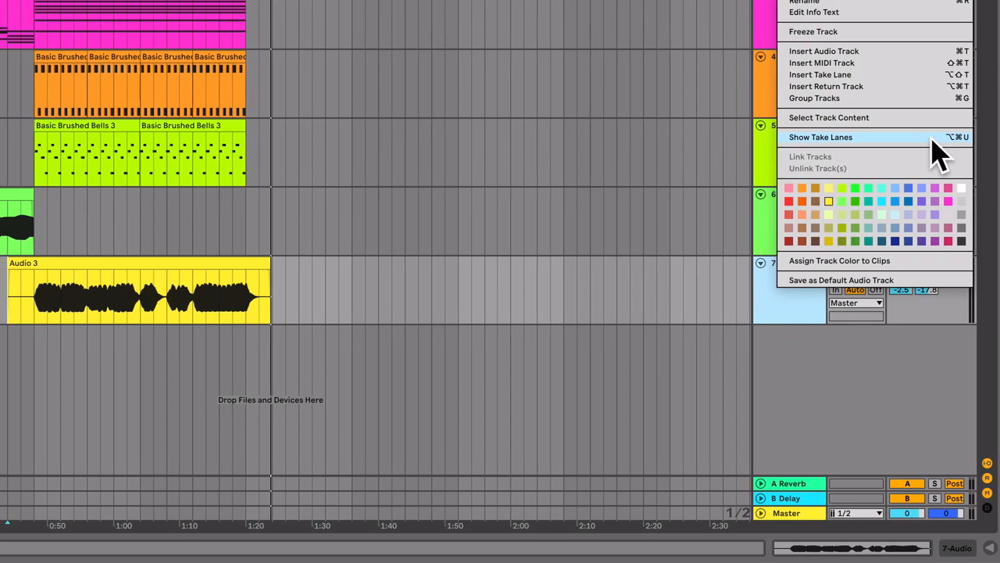
click(924, 138)
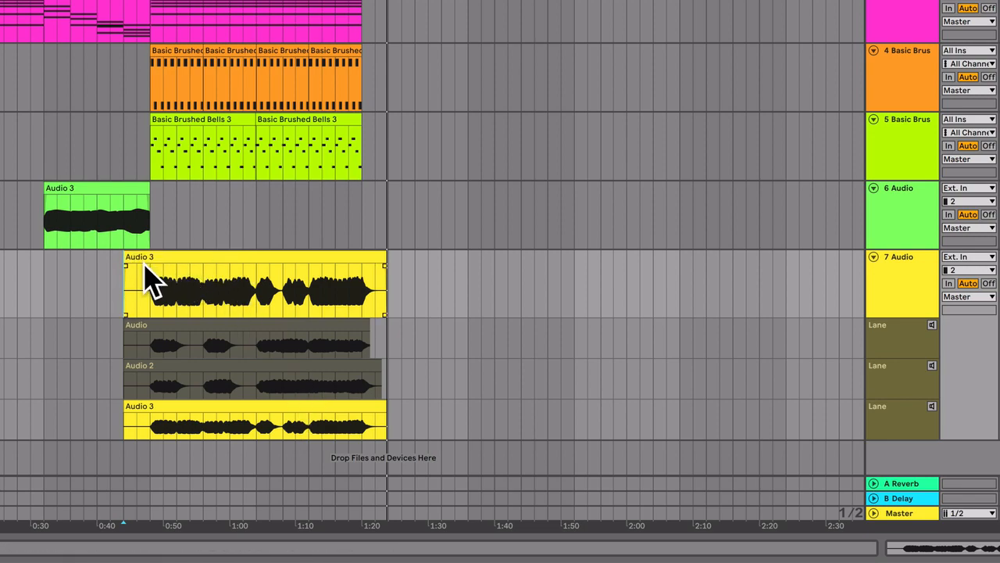
click(201, 252)
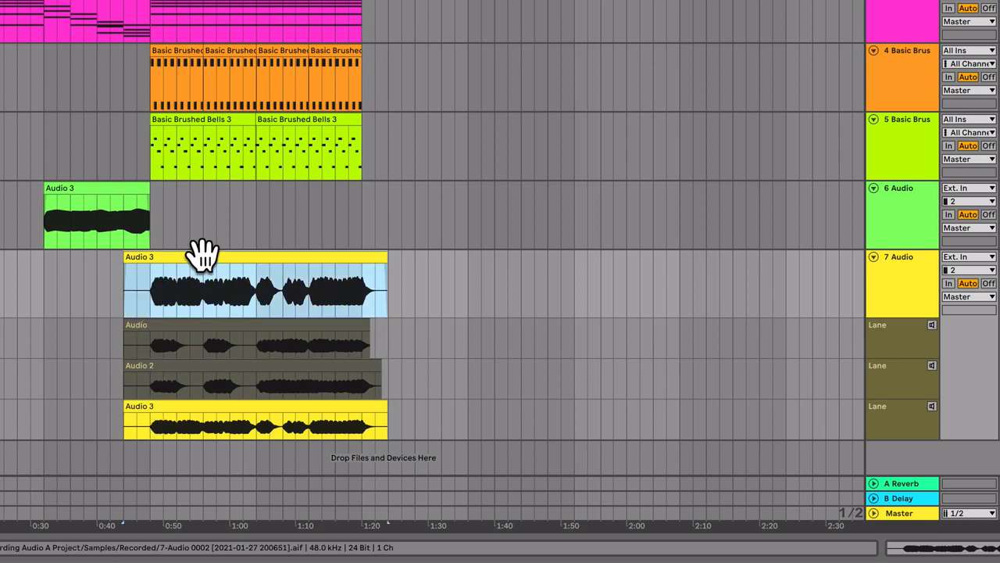
key(BackSpace)
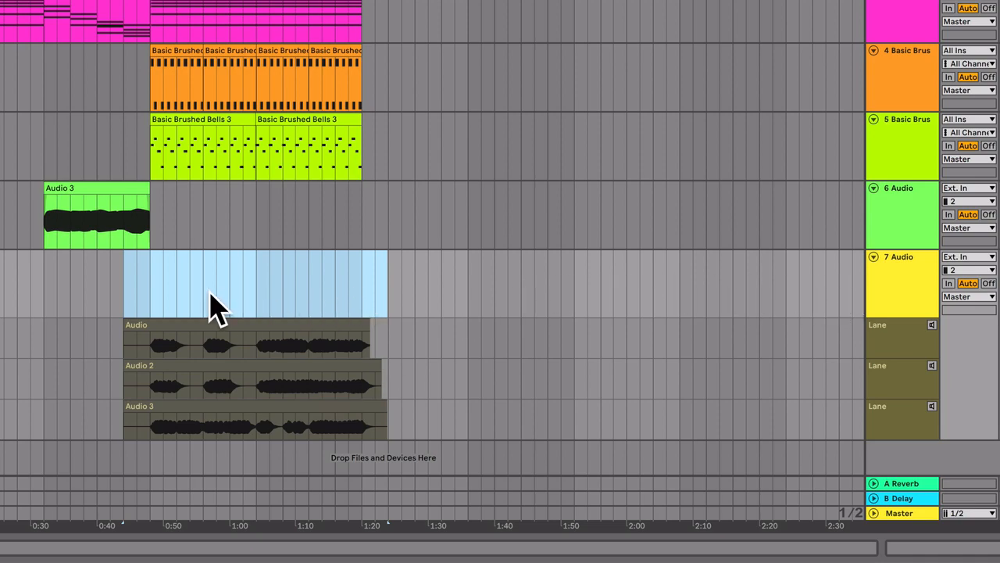
Step: Play a short stretch of the arrangement from about 0:54 with track 7's main lane empty
click(186, 273)
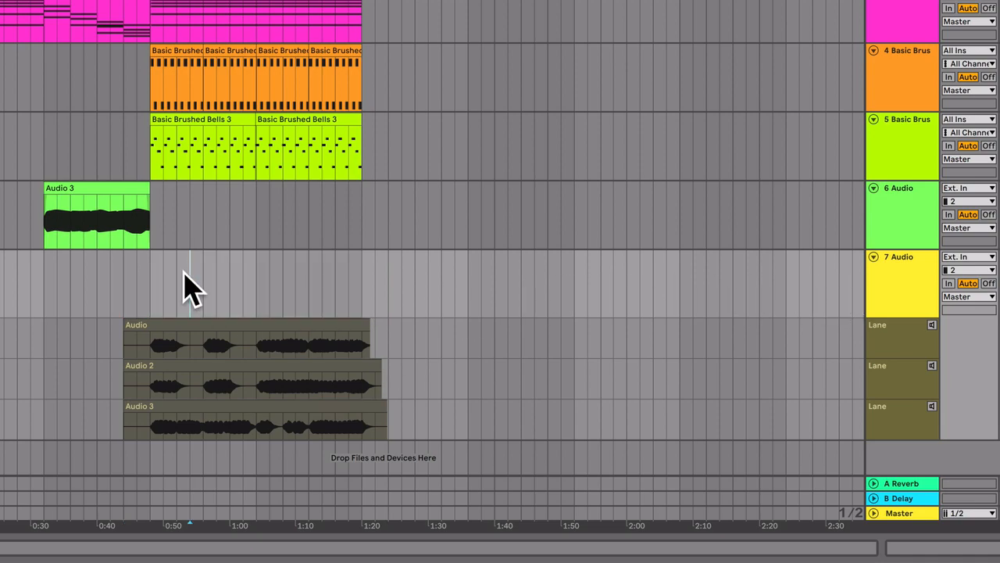
key(space)
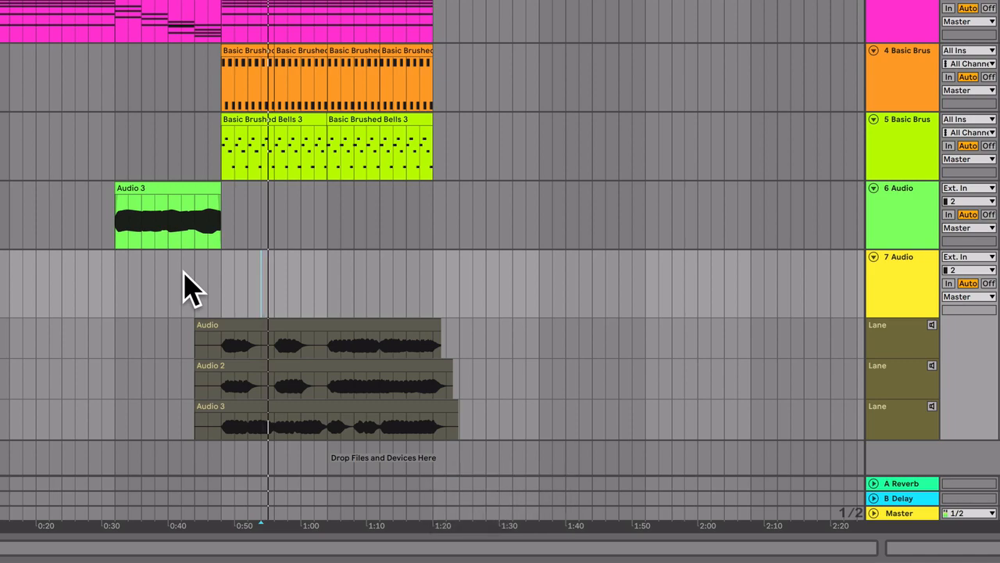
key(space)
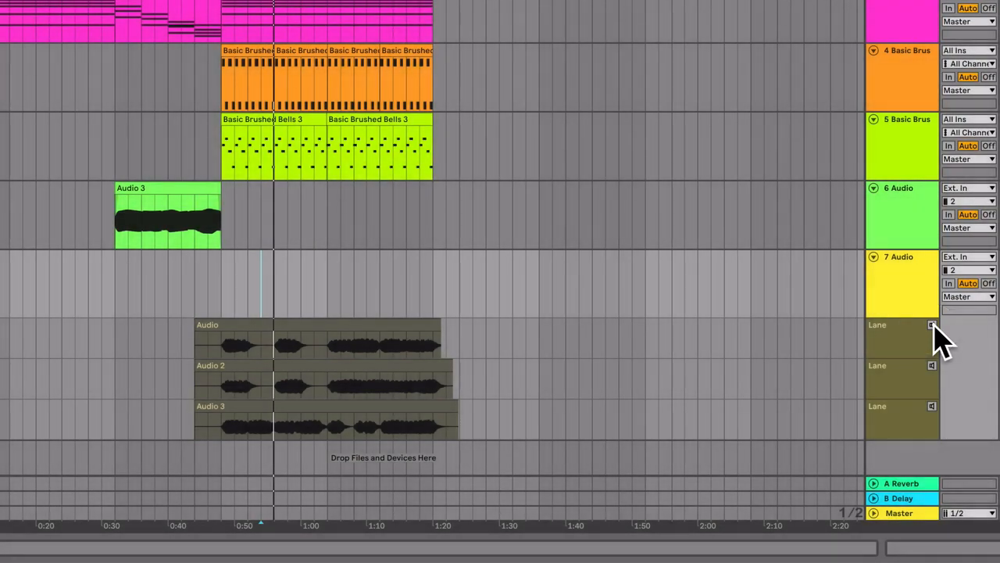
Step: Audition the first take lane of track 7, playing from about one beat group before bar 13
click(932, 325)
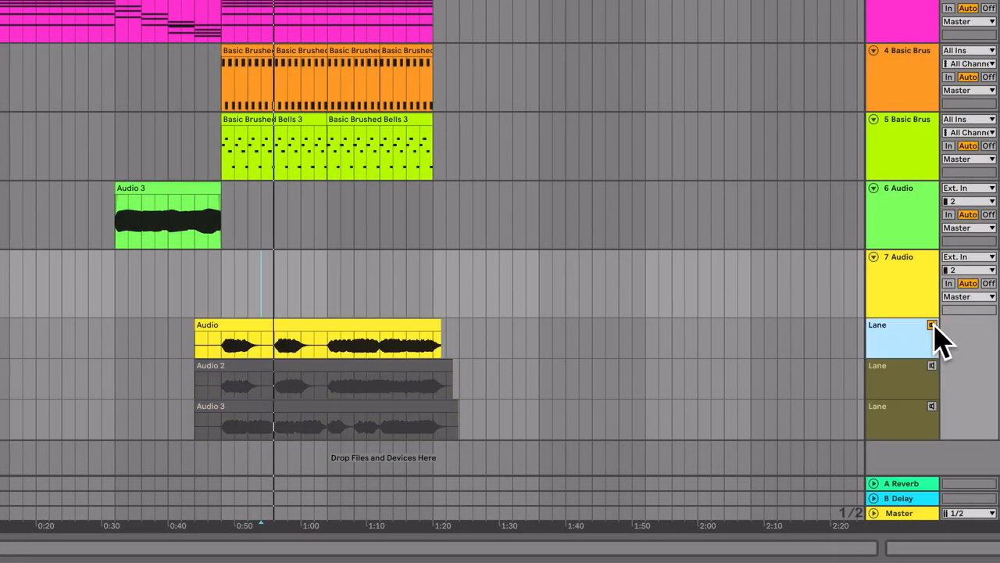
click(214, 343)
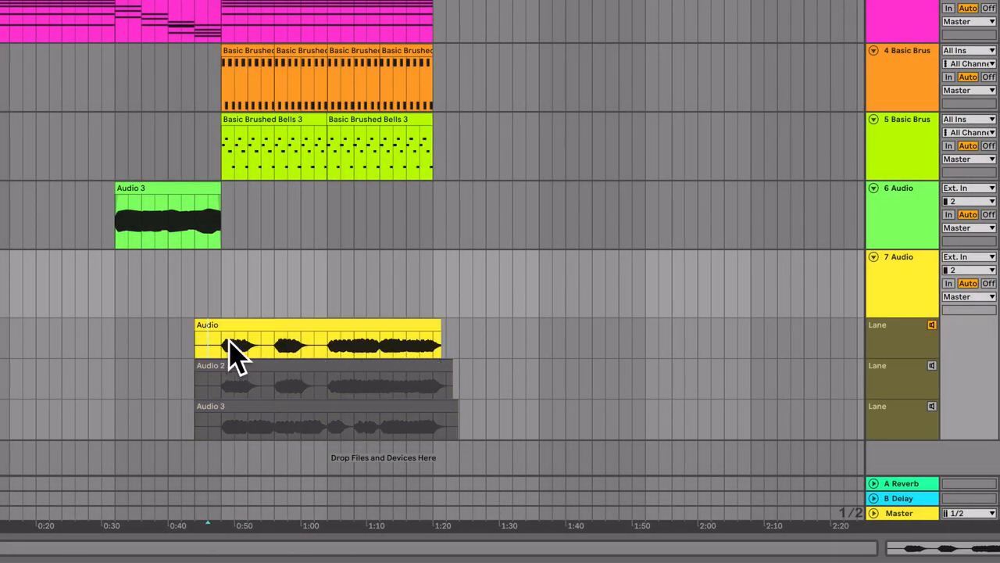
key(space)
key(equal)
key(equal)
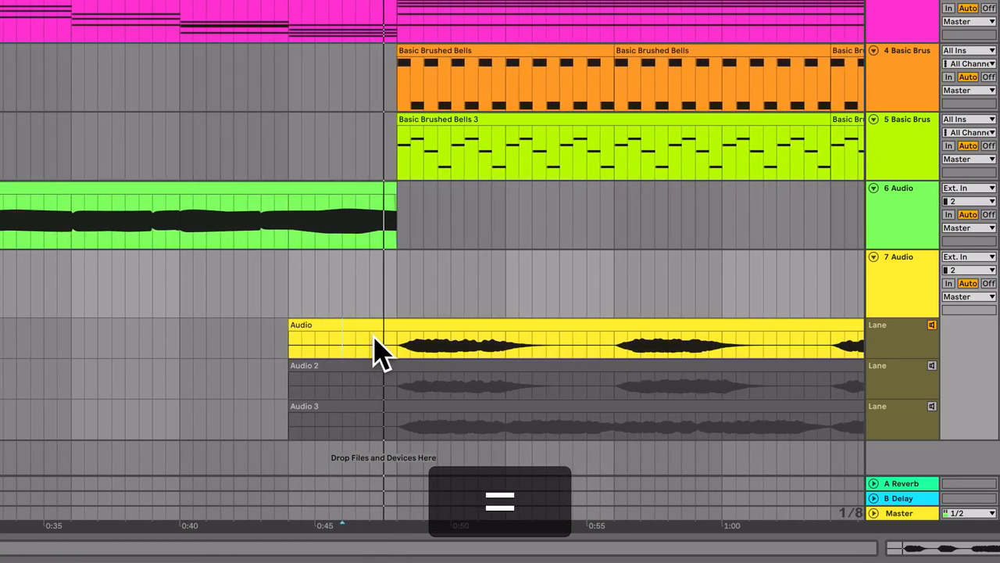
key(minus)
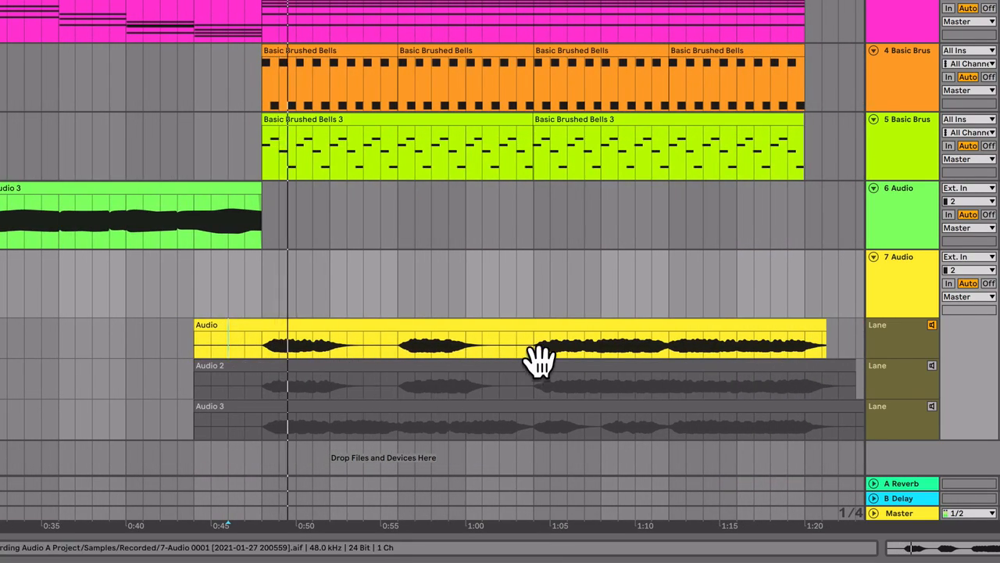
key(space)
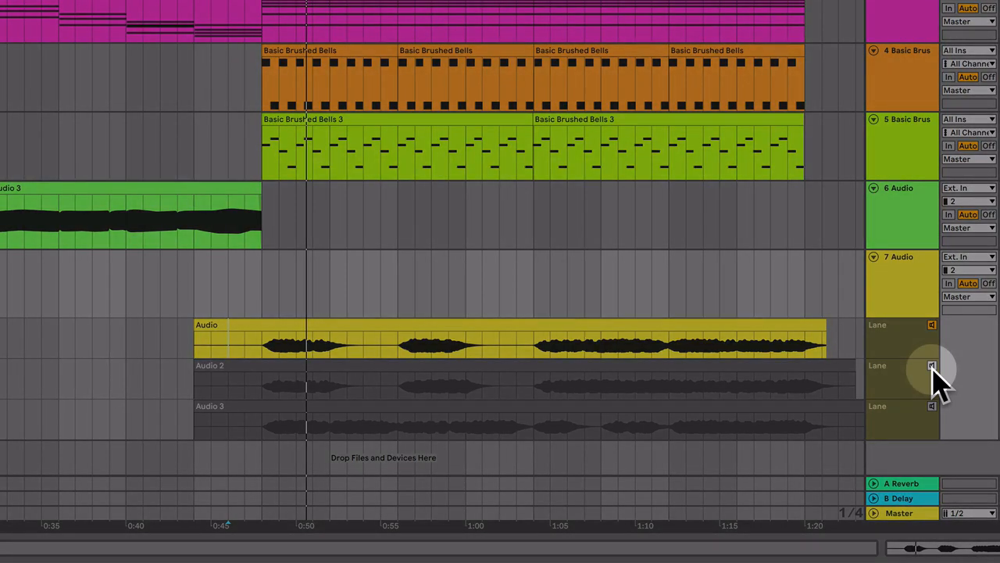
Step: Audition the second and third take lanes of track 7 from the same starting position
click(931, 366)
key(space)
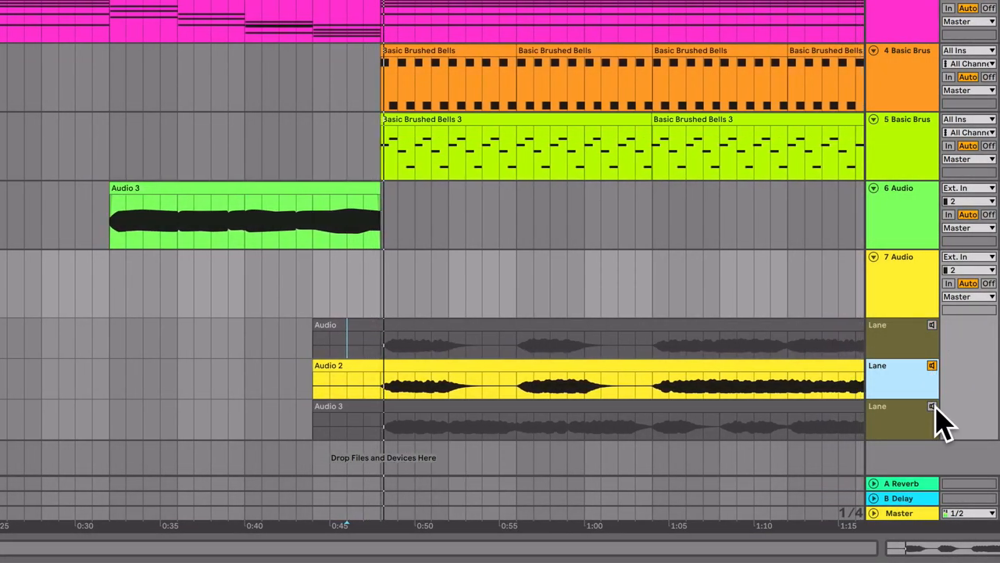
click(932, 405)
key(space)
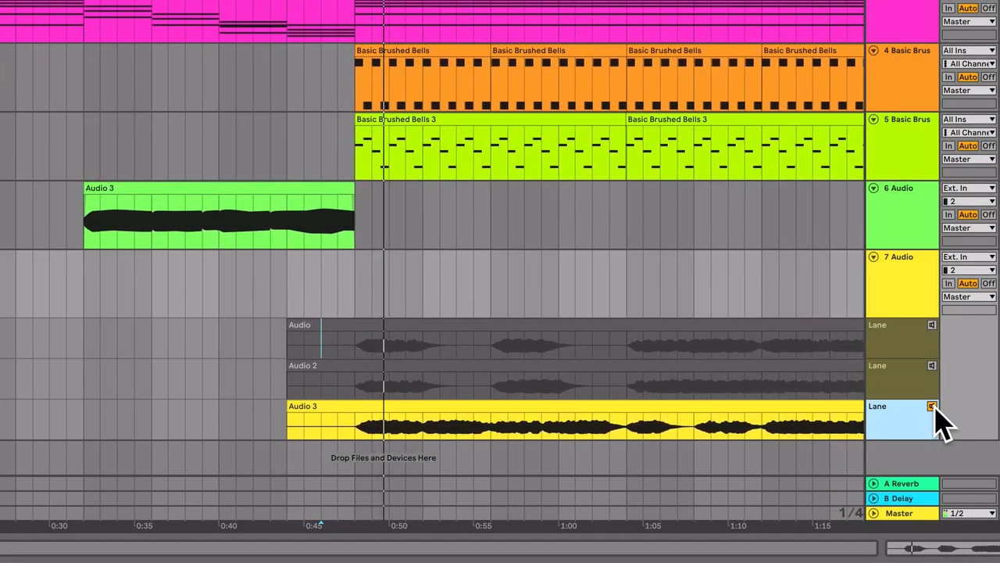
key(space)
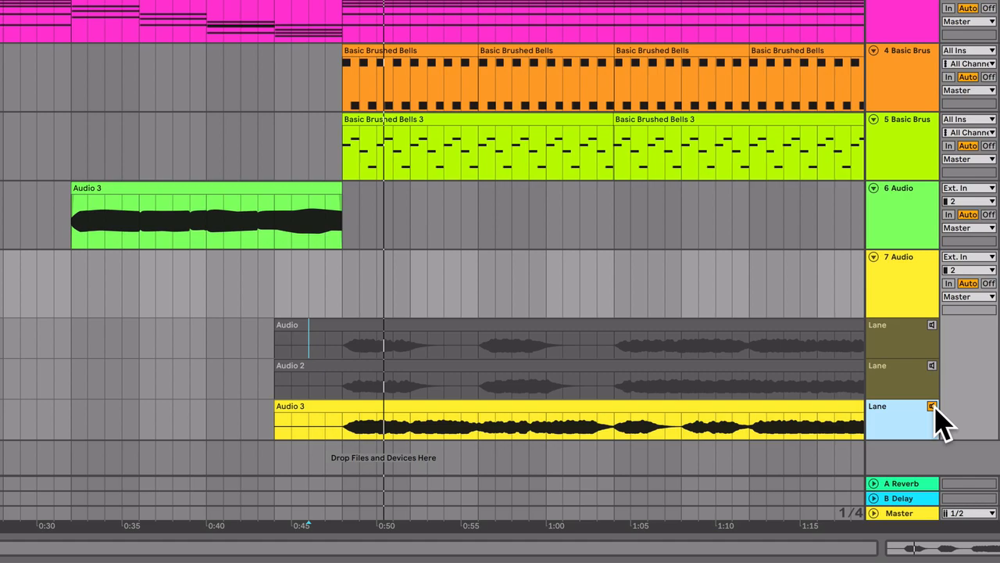
Step: Audition the first take lane again, playing it from the start of bar 13 through its opening phrases
click(931, 325)
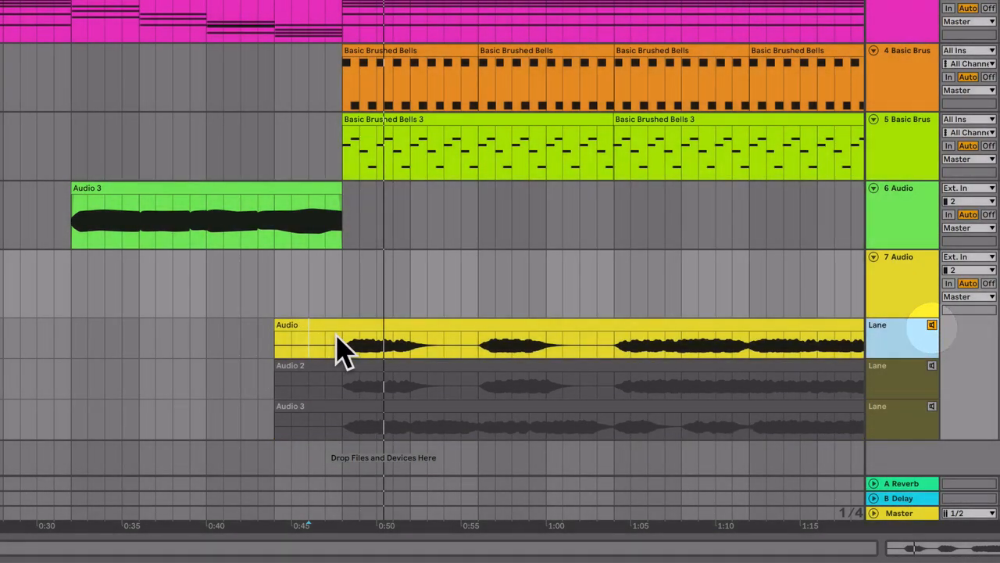
click(342, 335)
key(space)
key(=)
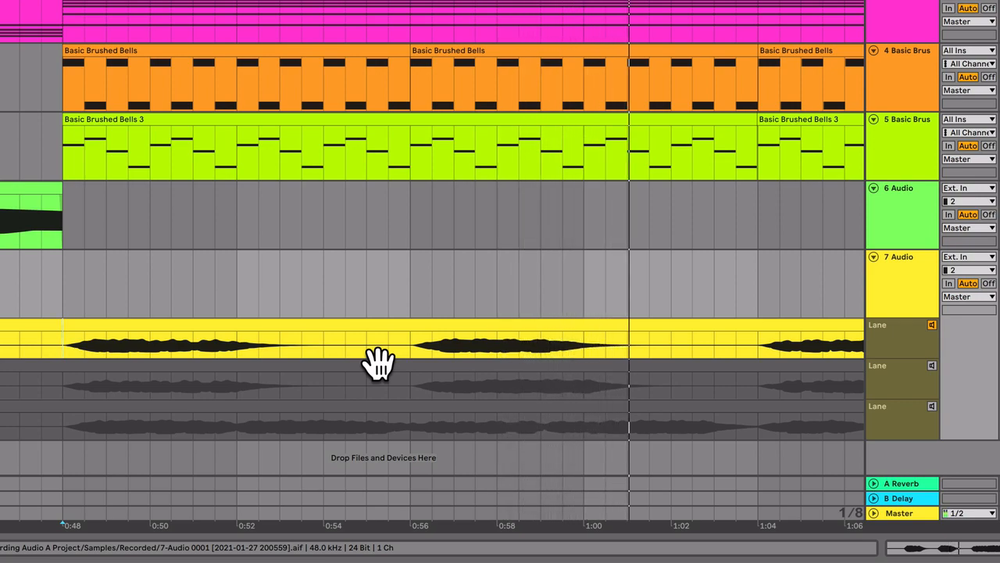
Step: Try copying the first take's section from about 0:45.5 to 0:54.5 into track 7's main lane, and undo the copy
key(space)
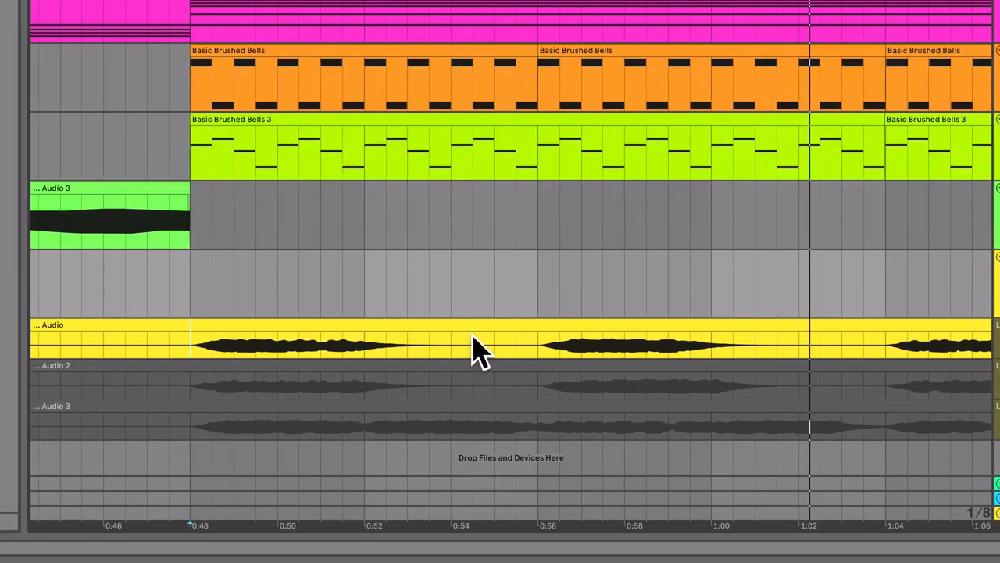
drag(474, 334, 88, 331)
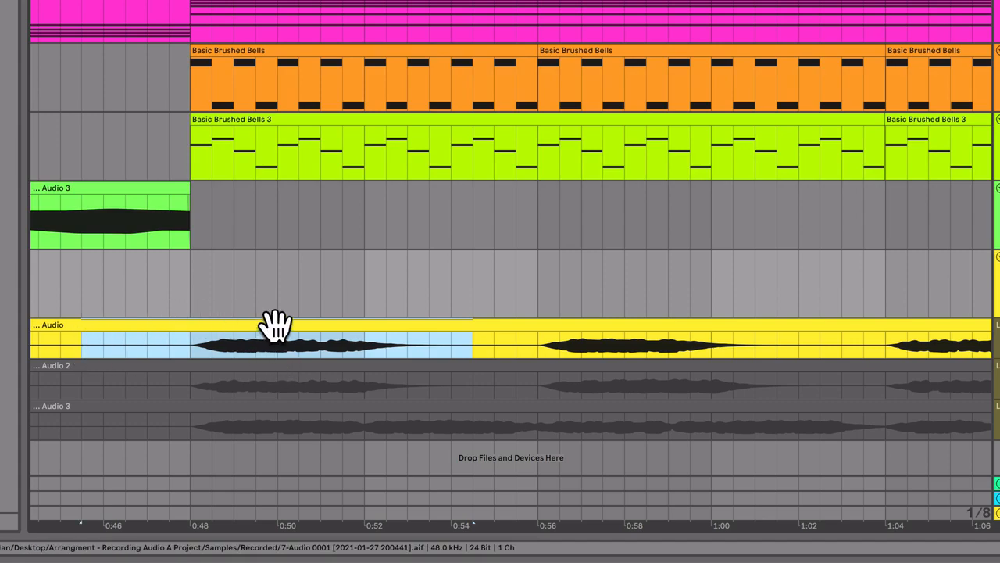
key(alt)
drag(275, 327, 281, 305)
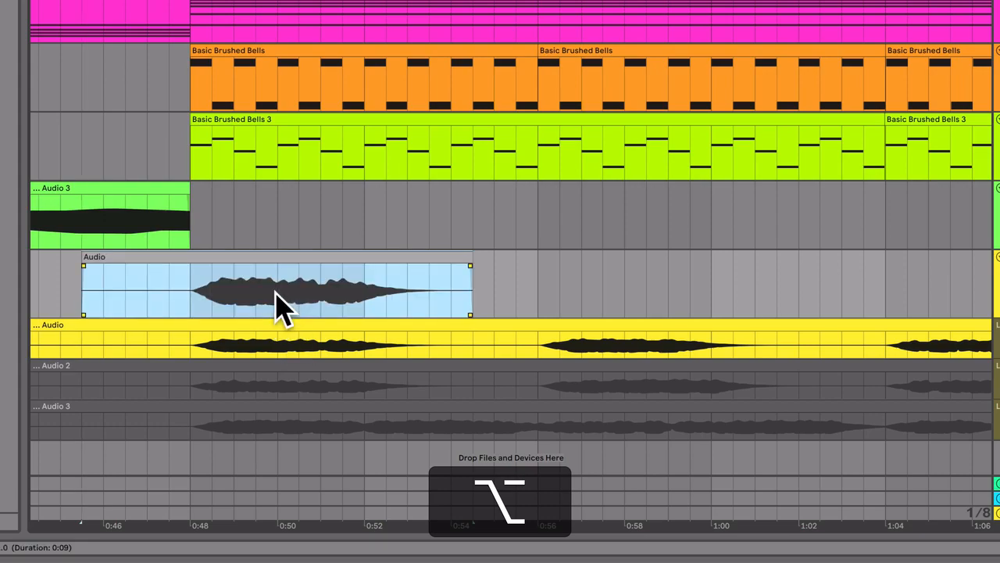
key(super+z)
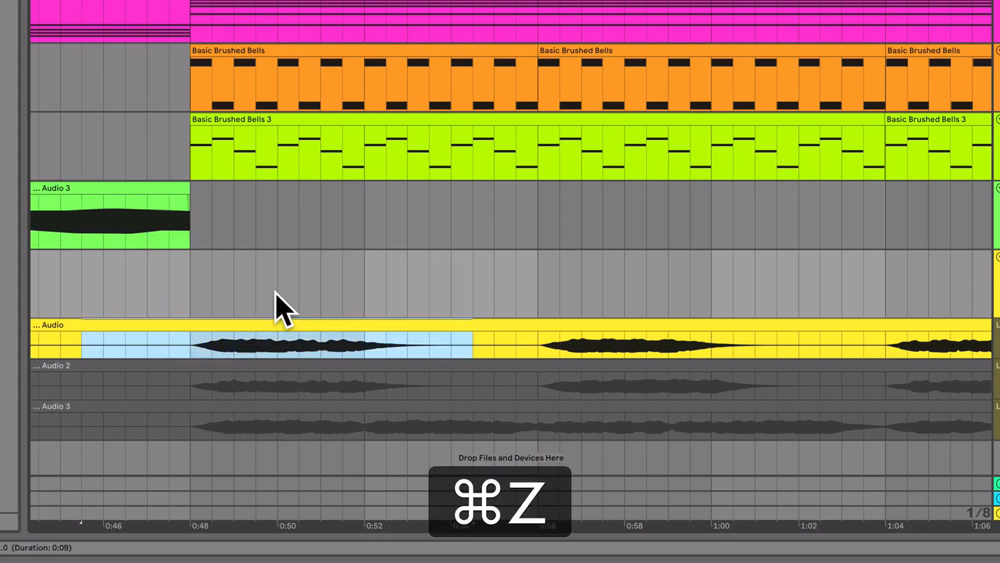
Step: With Draw Mode, comp the first take's opening phrase from about 0:46 to 0:54.5 into track 7's main lane
click(424, 294)
key(b)
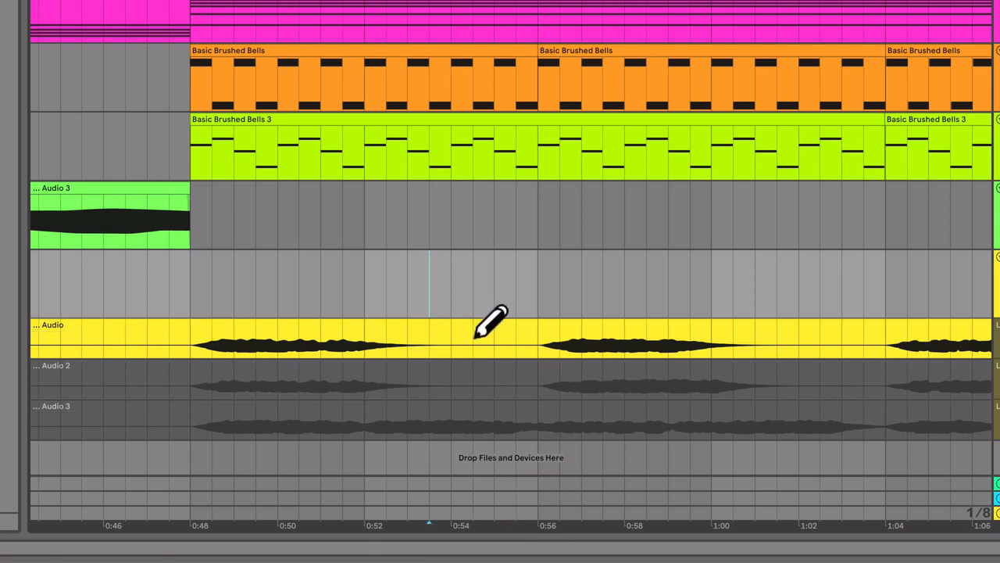
drag(474, 338, 105, 336)
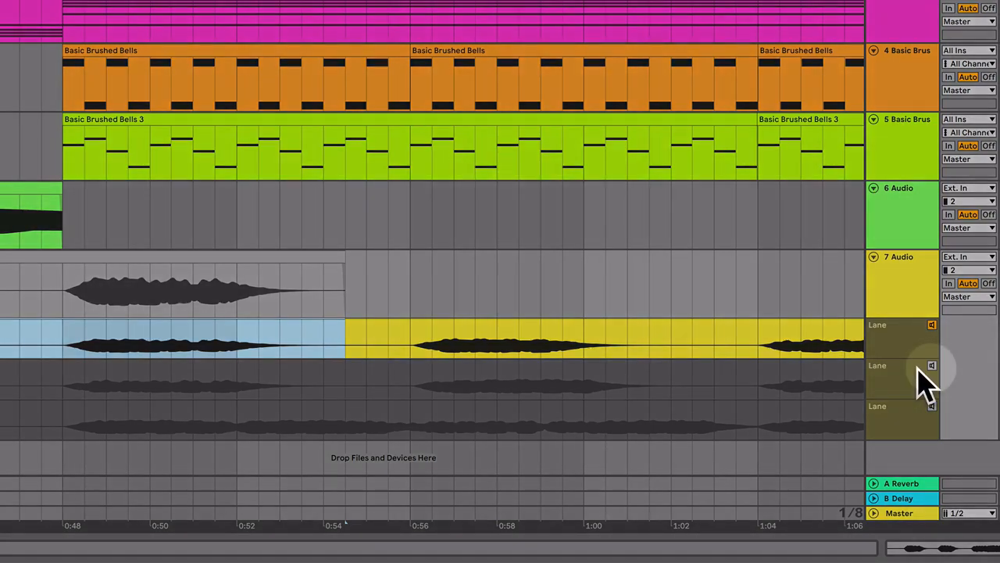
Step: Audition the second take lane and then the third take lane of track 7 from about 0:55
click(918, 371)
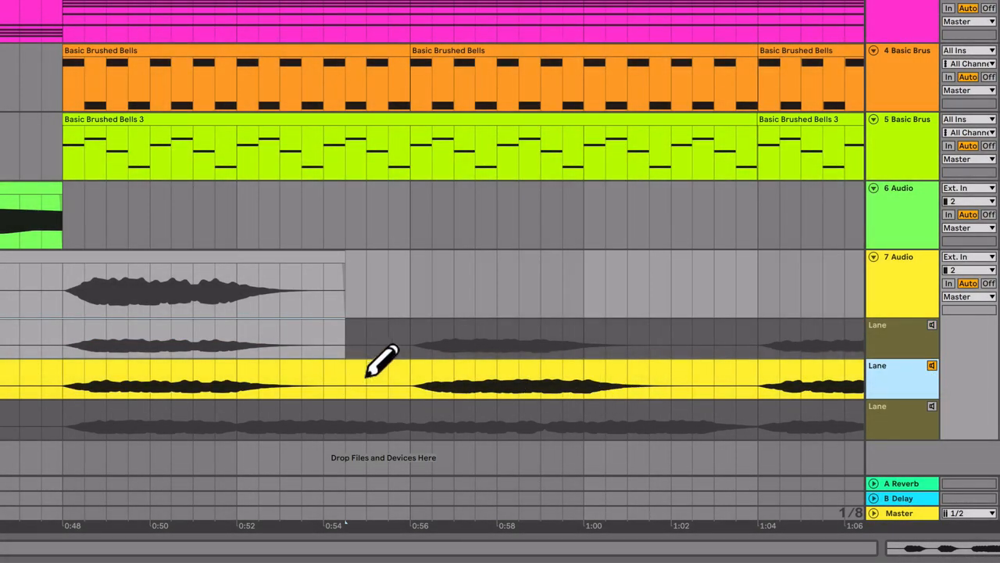
click(367, 375)
key(space)
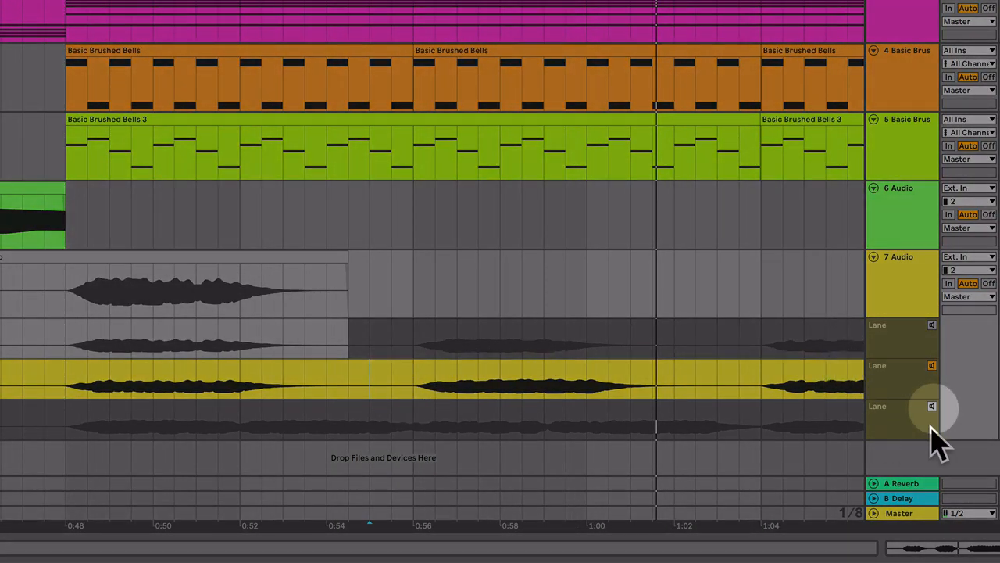
click(932, 406)
key(space)
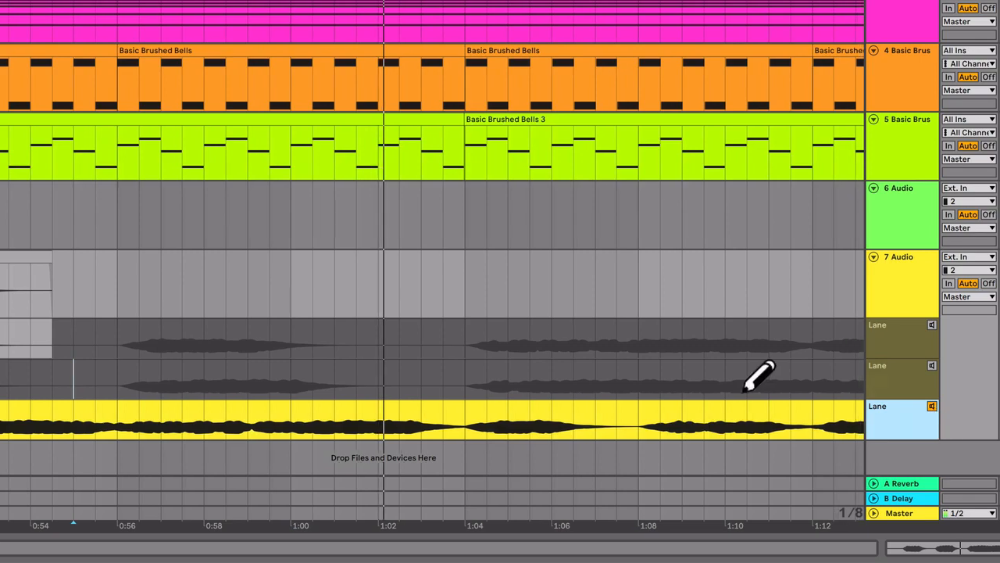
Step: Comp the second take's phrase from about 0:55 to 1:03.5 into the main lane, and audition the third take from 1:04
scroll(654, 369, left, 3)
key(space)
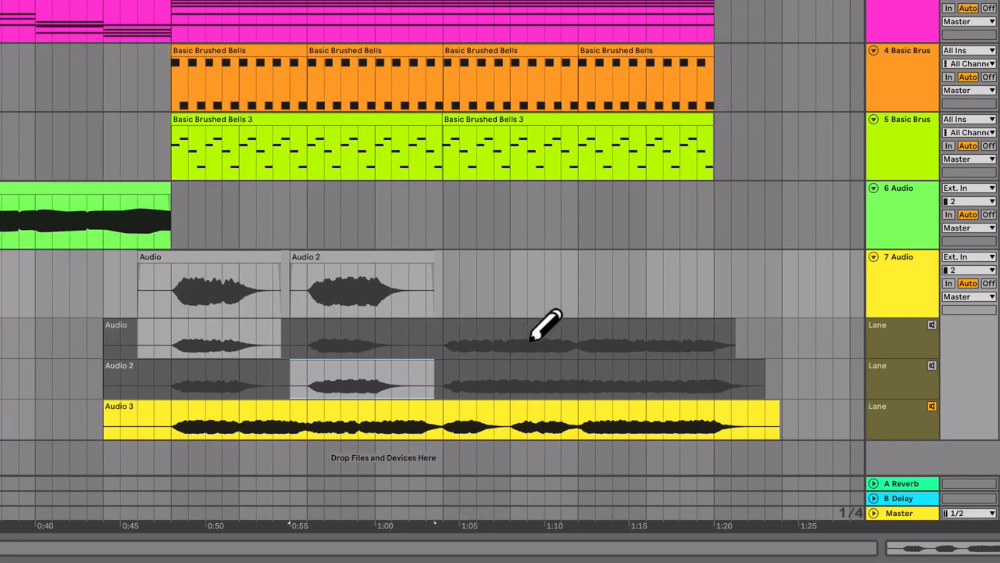
click(444, 419)
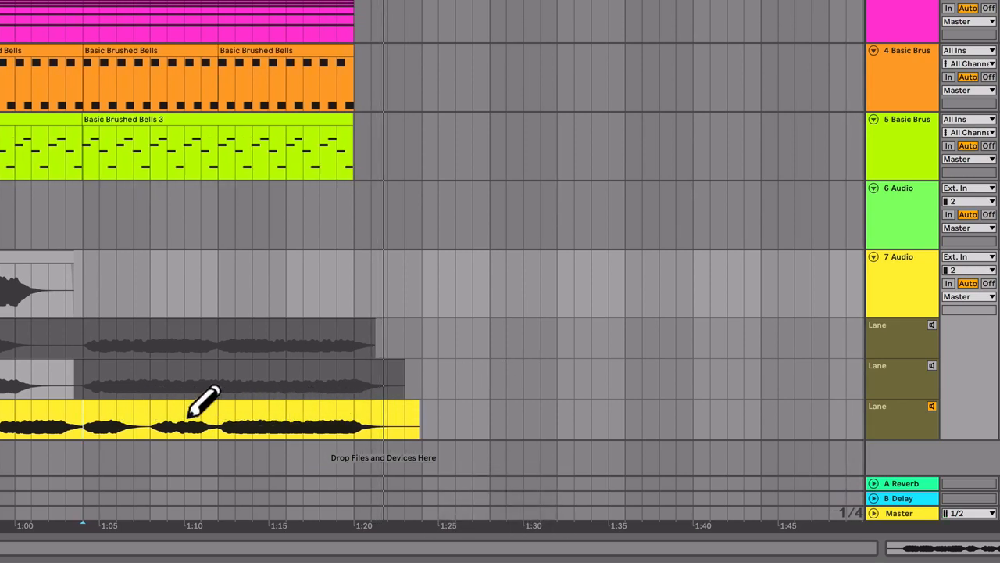
Step: Try comping the third take from about 1:11.5 to 1:15 into the main lane, and undo it
key(equal)
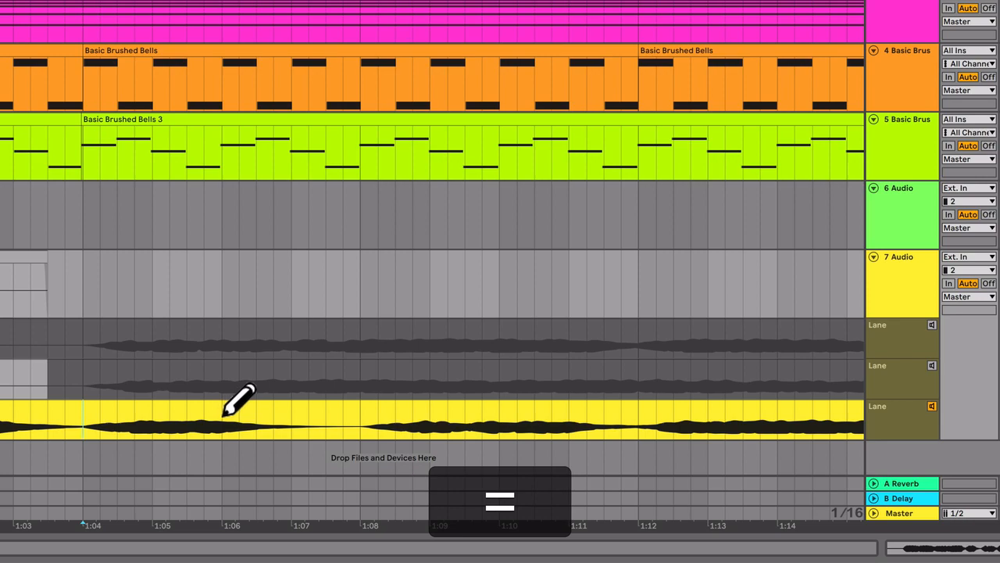
scroll(238, 400, right, 10)
scroll(235, 401, right, 5)
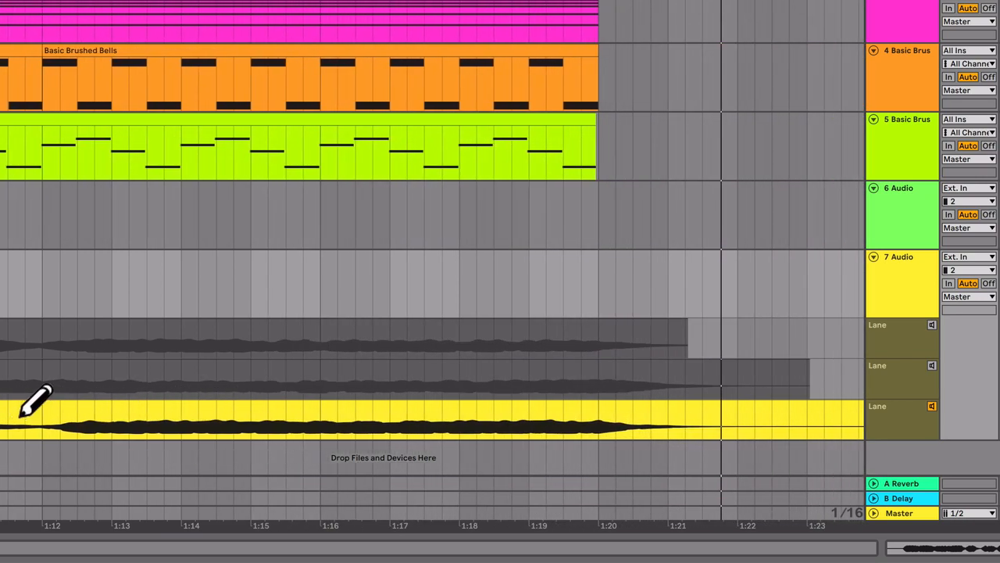
drag(9, 416, 262, 423)
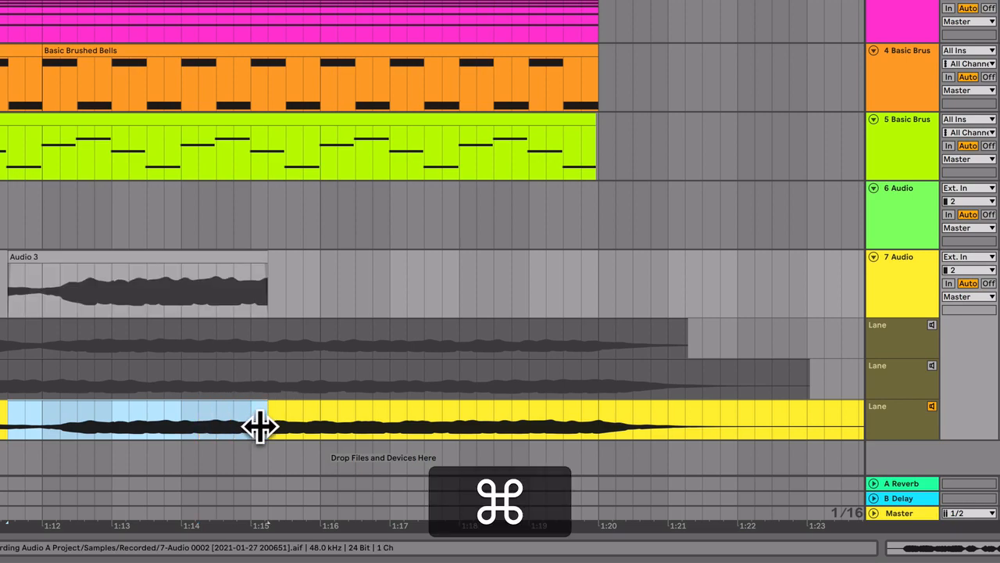
key(super+z)
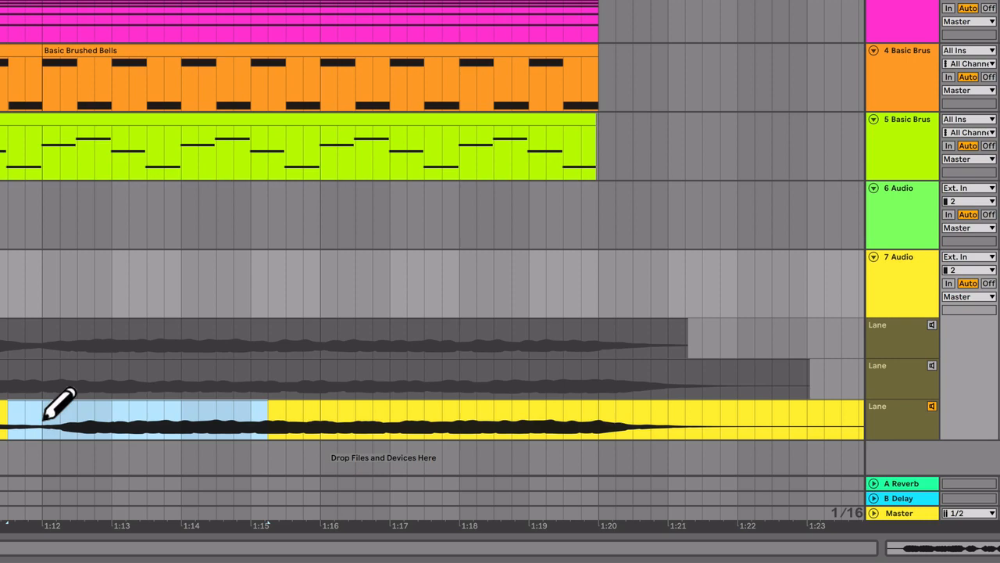
Step: Comp the third take's closing phrase from 1:12 to about 1:23 into the main lane, bypassing grid snapping
key(super)
mouse_move(43, 418)
mouse_down()
mouse_move(828, 424)
mouse_move(821, 429)
mouse_up()
scroll(558, 393, left, 10)
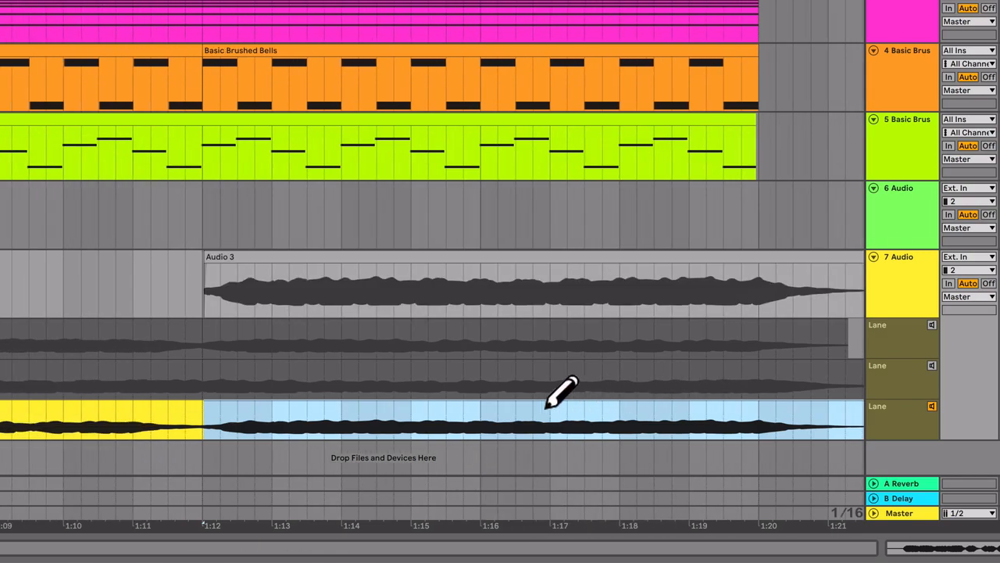
Step: Audition the first take lane and then the second take lane from 1:04 for the remaining gap before 1:12
key(minus)
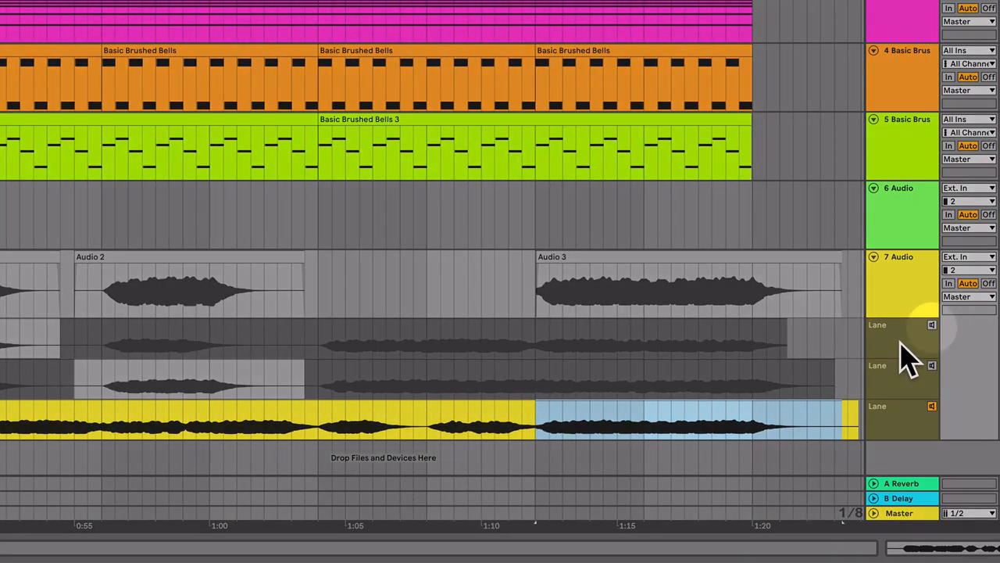
click(931, 325)
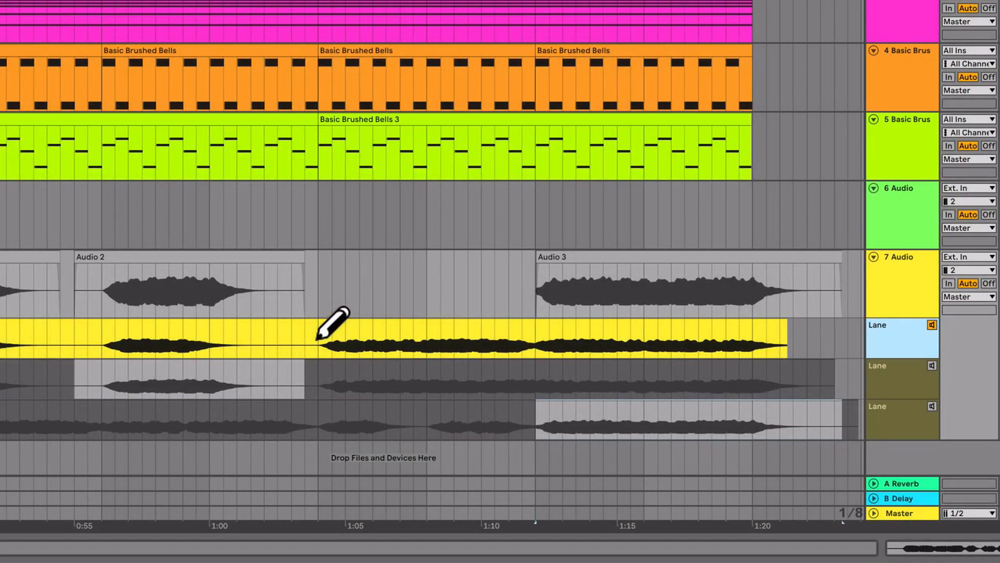
key(space)
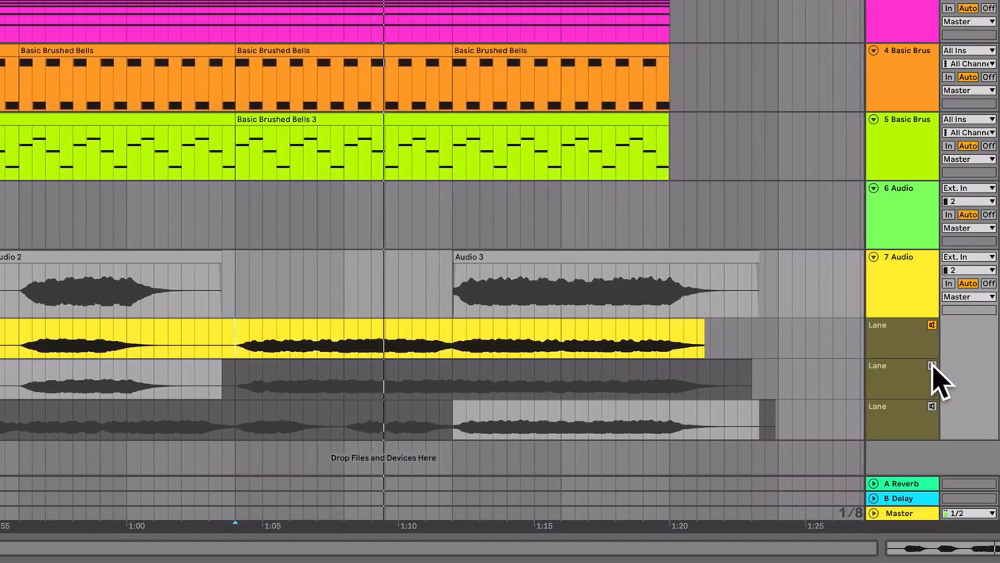
click(932, 366)
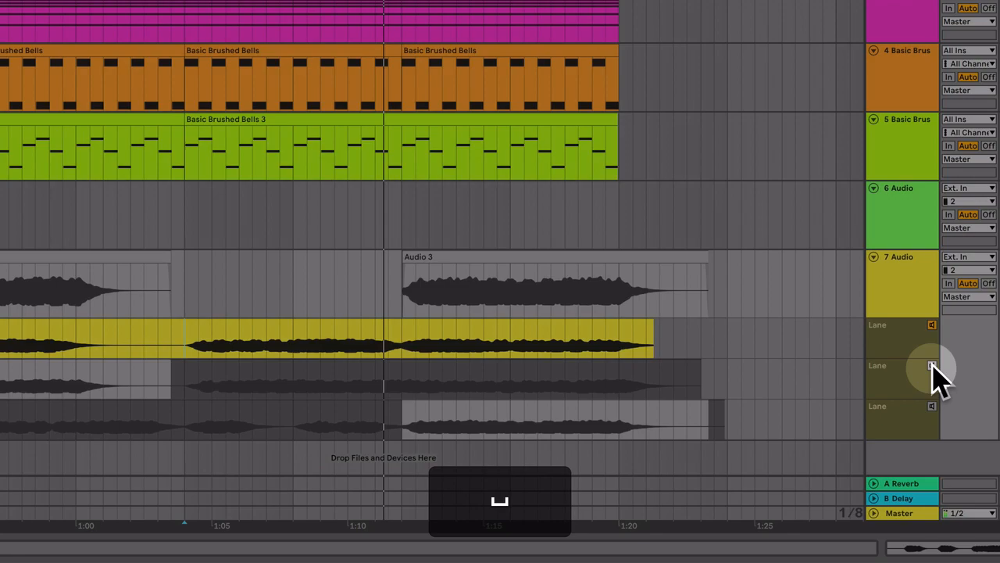
click(932, 365)
key(space)
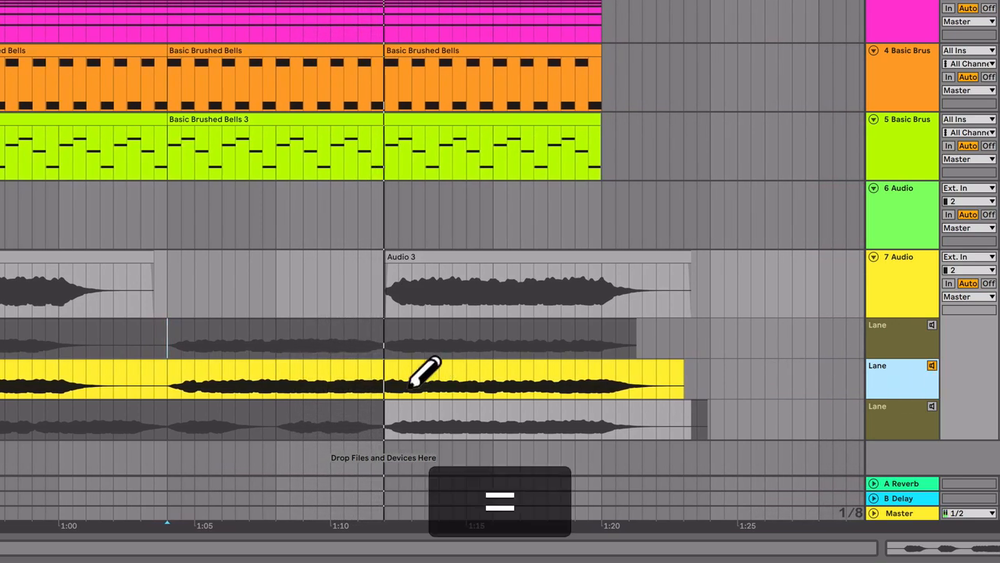
Step: Fill the main lane's gap with the second take from about 1:03.5 to 1:12, bypassing grid snapping
key(equal)
key(equal)
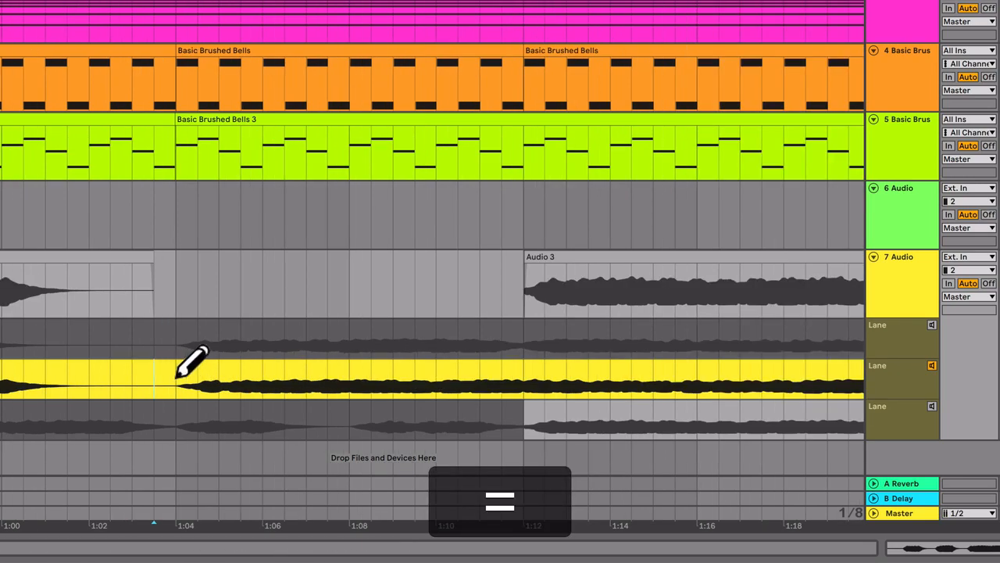
key(super)
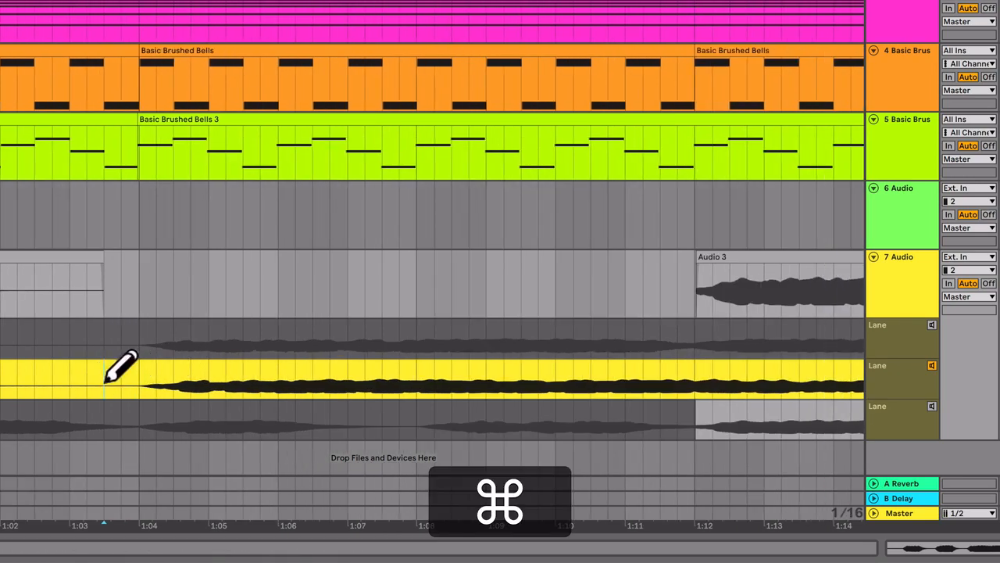
drag(106, 382, 697, 393)
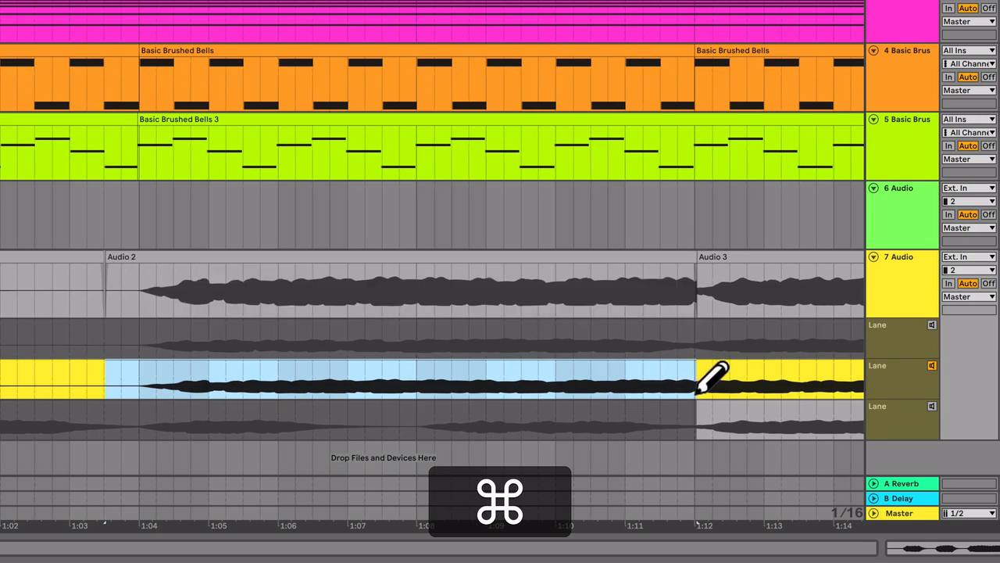
Step: Turn off take lane auditioning and play back the compiled clips in track 7's main lane
click(932, 366)
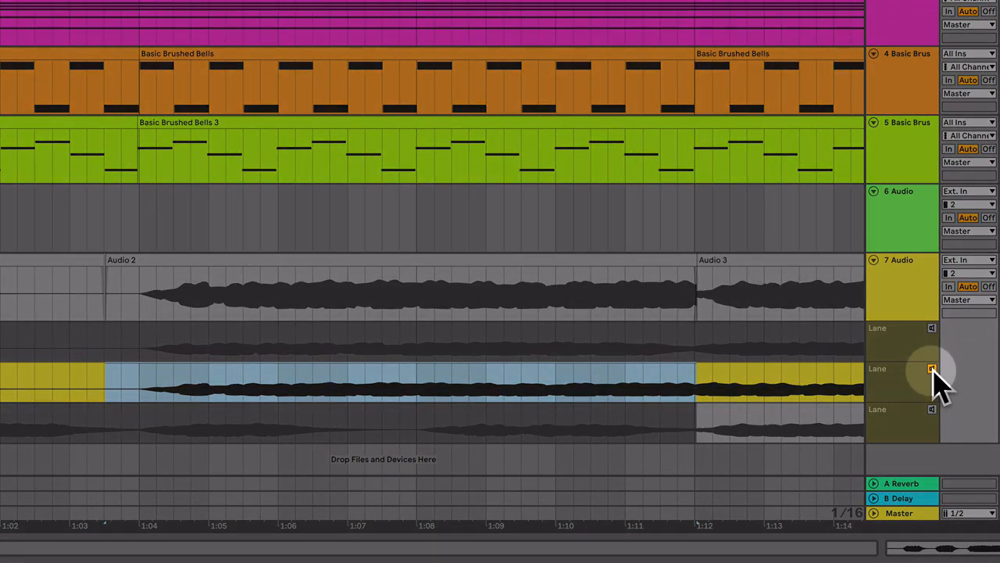
click(932, 367)
click(898, 291)
key(space)
click(718, 282)
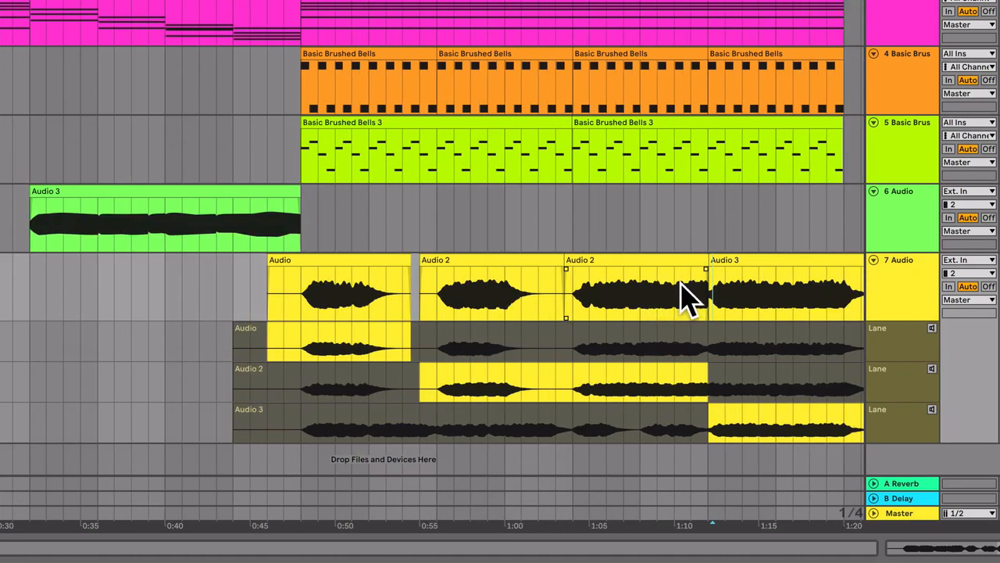
key(space)
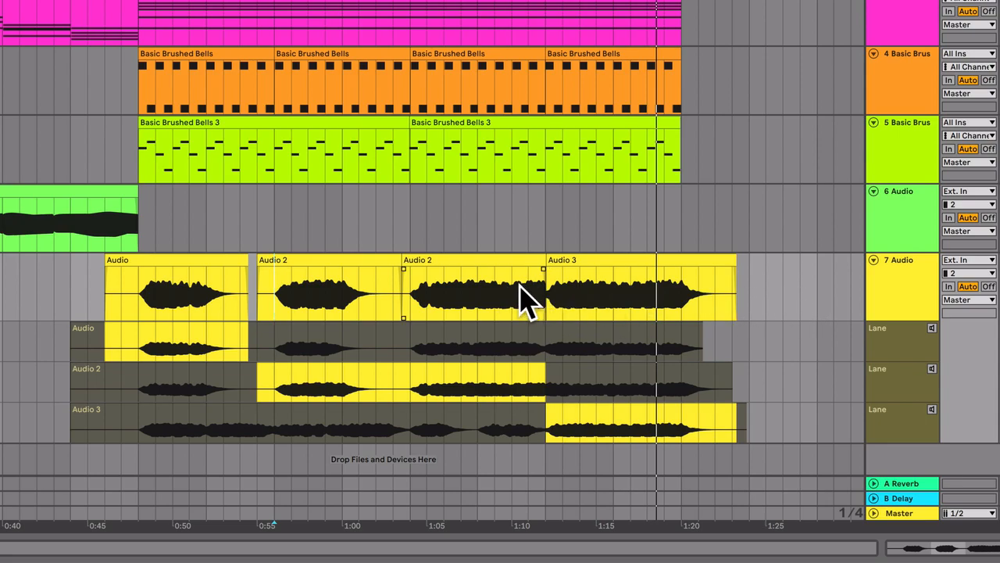
Step: Lengthen the fade at the start of the second Audio 2 clip, at about 1:03.5
key(equal)
key(equal)
key(equal)
key(equal)
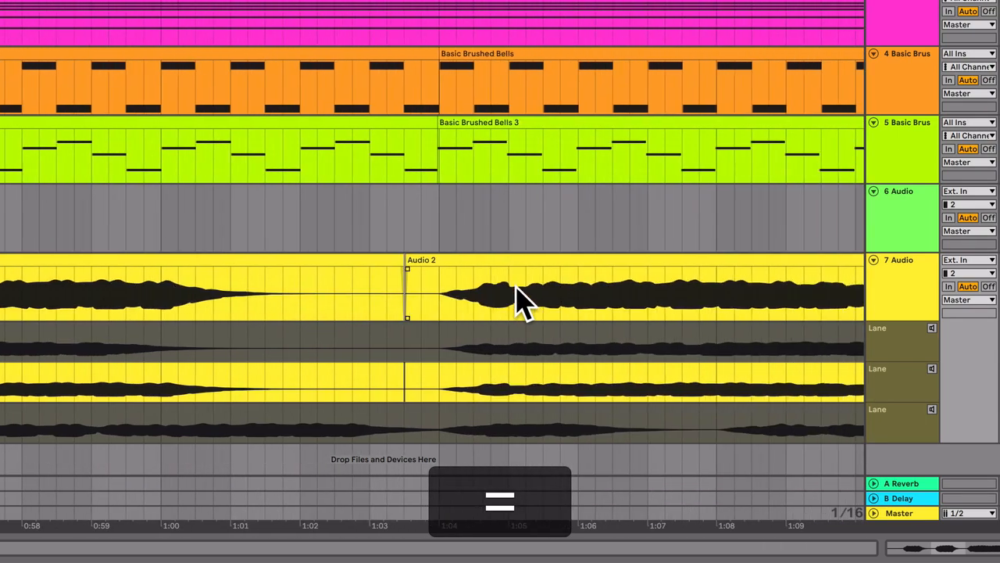
key(equal)
key(equal)
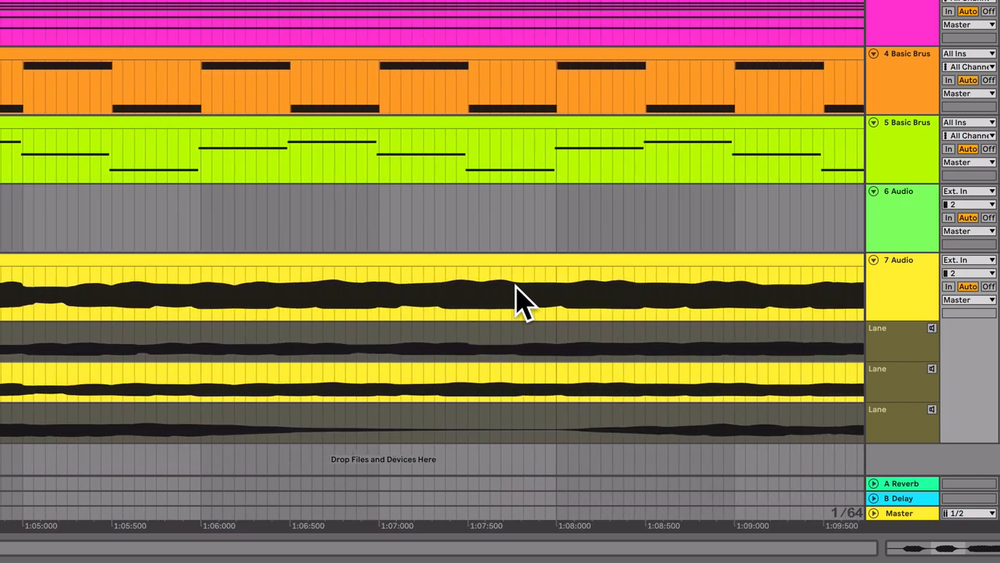
scroll(516, 304, left, 5)
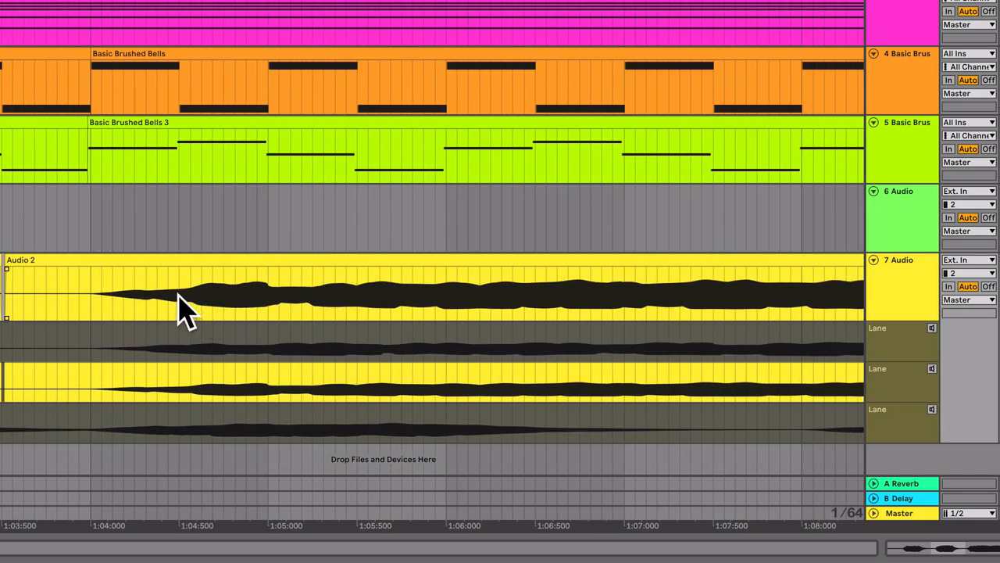
mouse_move(8, 271)
mouse_down()
mouse_move(43, 283)
mouse_move(48, 272)
mouse_up()
Step: Widen the crossfade between the Audio 2 and Audio 3 clips near 1:12 so it starts at about 1:12:016
scroll(50, 284, right, 10)
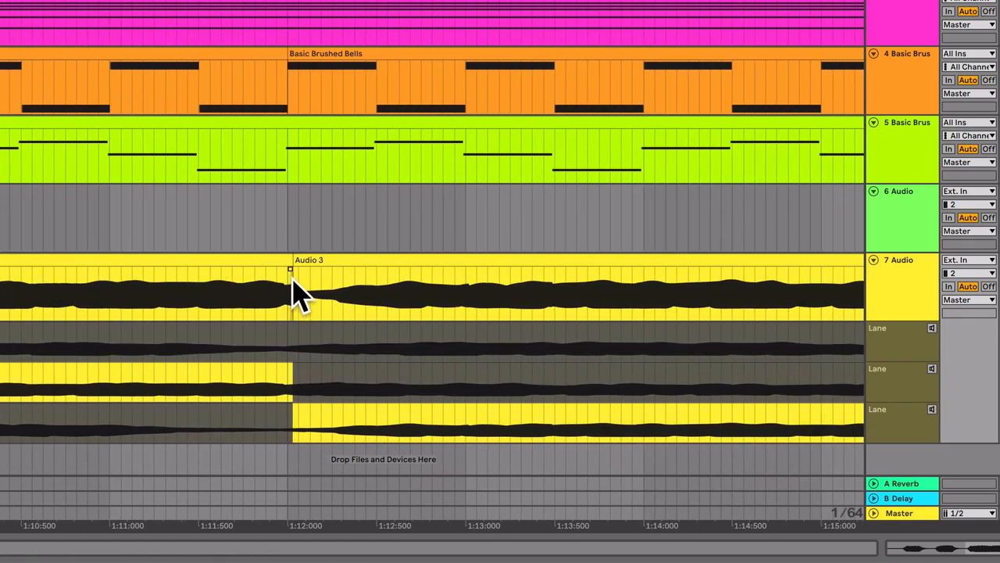
click(291, 232)
key(equal)
key(equal)
key(equal)
key(equal)
key(equal)
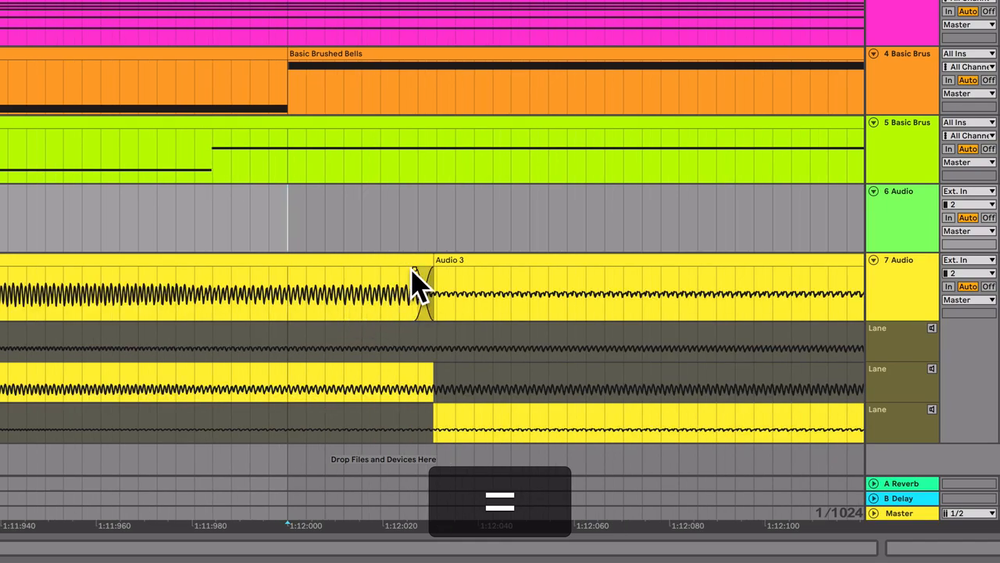
drag(413, 269, 364, 269)
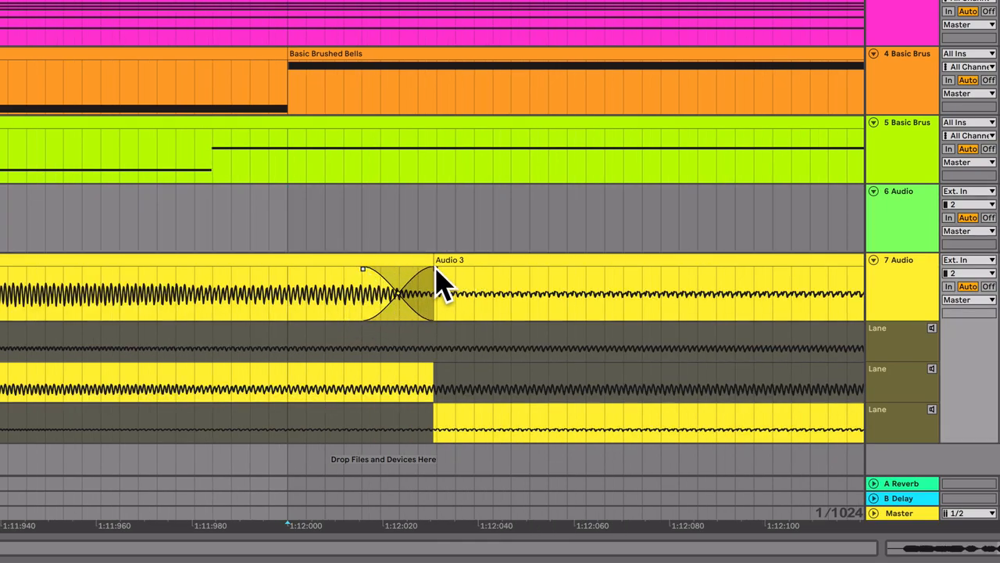
Step: Shift the boundary between the Audio 2 and Audio 3 clips slightly earlier, to about 1:12:029
mouse_move(435, 268)
mouse_down()
mouse_move(476, 269)
mouse_move(430, 268)
mouse_up()
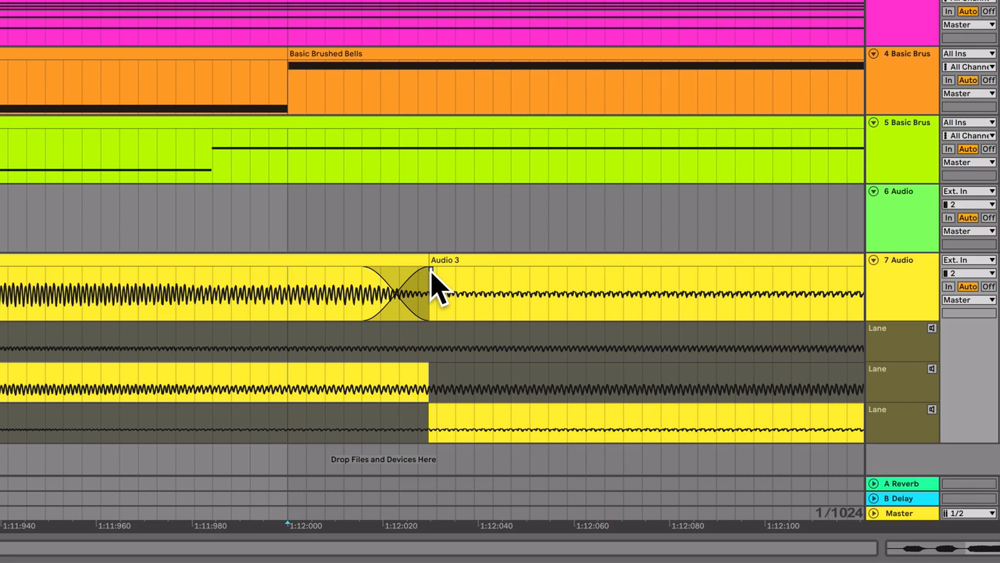
key(minus)
key(minus)
key(minus)
key(minus)
key(minus)
key(minus)
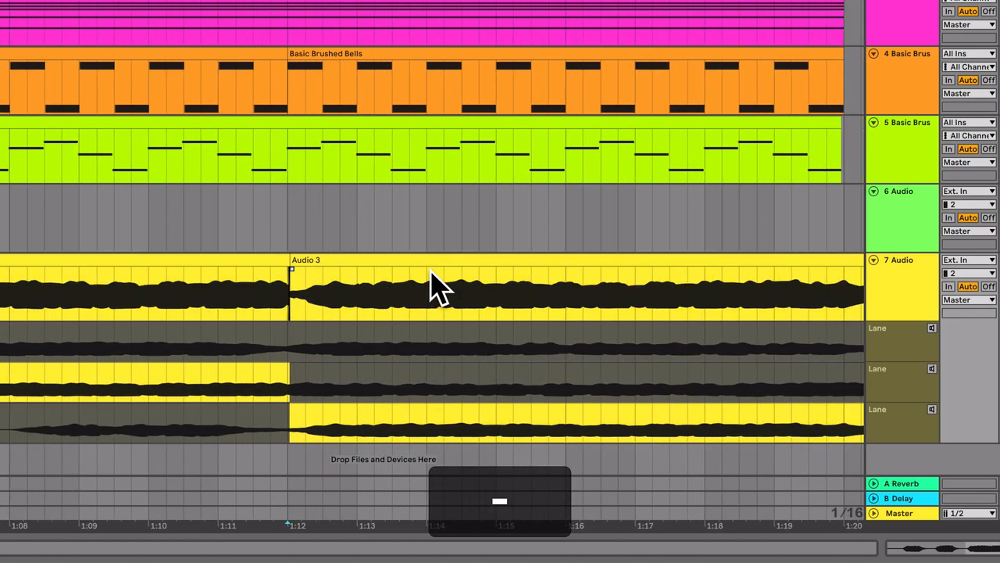
Step: Try comping the first take's section from about 0:58 to 1:03 into track 7's main lane
scroll(438, 290, left, 10)
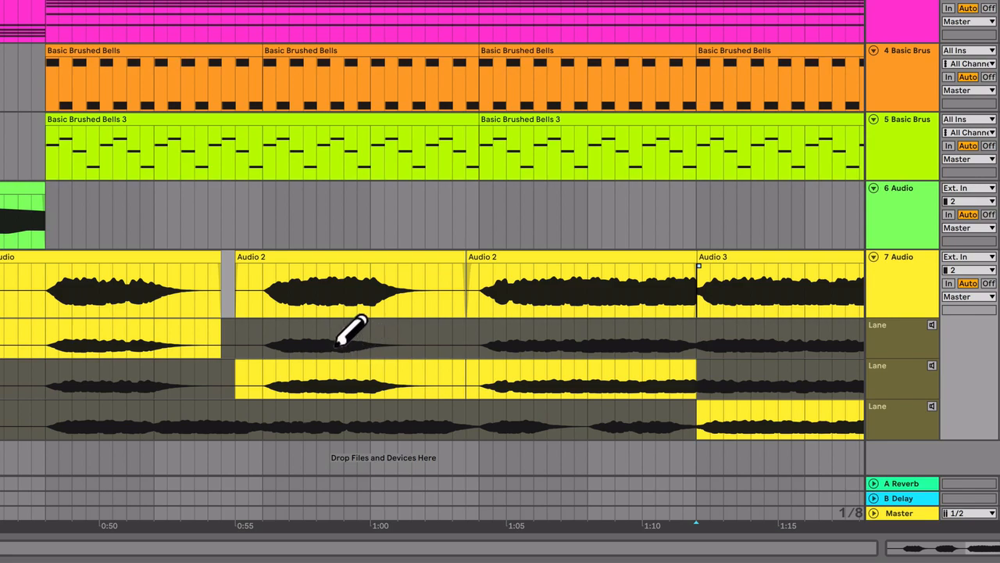
drag(319, 342, 451, 341)
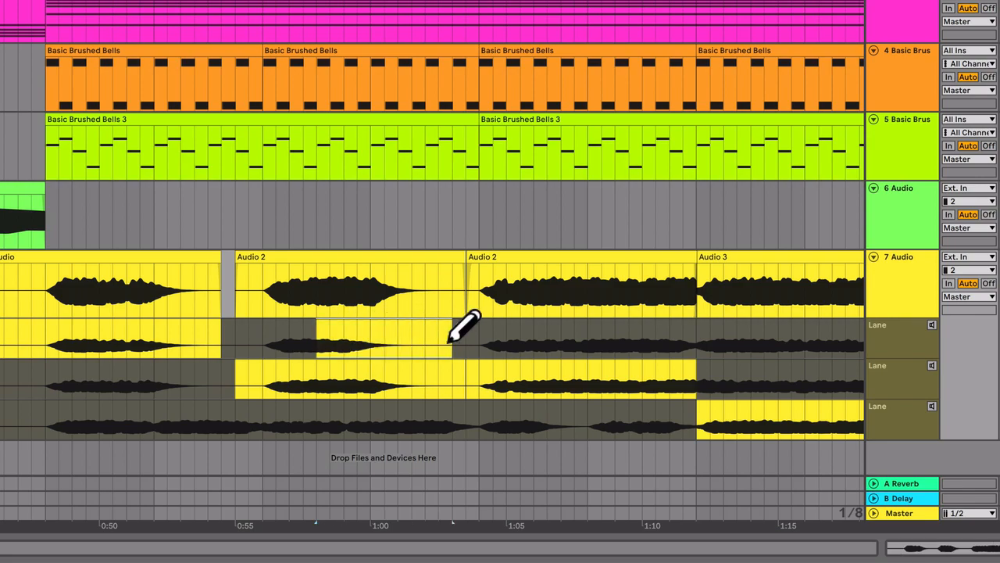
key(super+z)
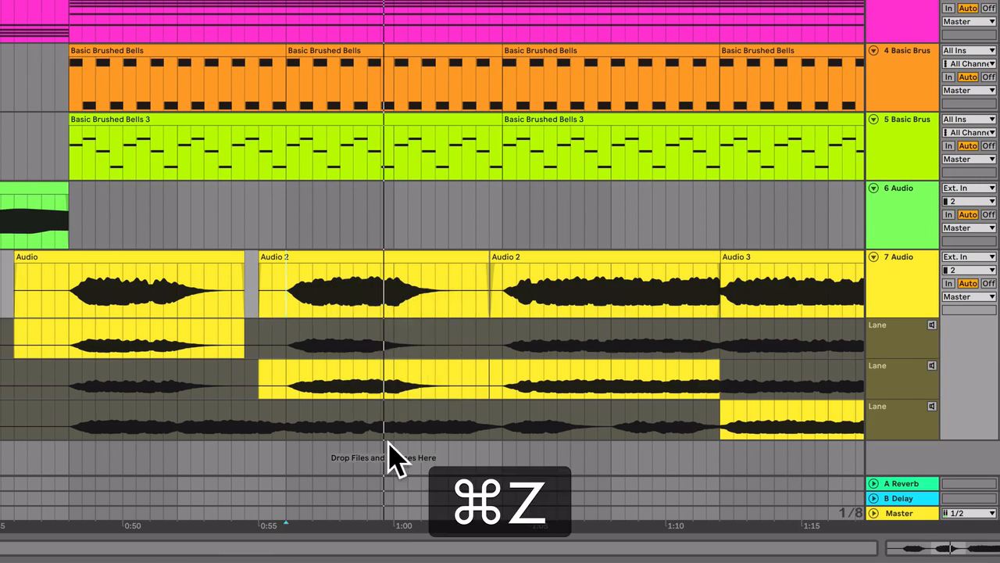
Step: Select the comped clips on track 7, then insert a new take lane and place it above the other lanes
key(minus)
key(minus)
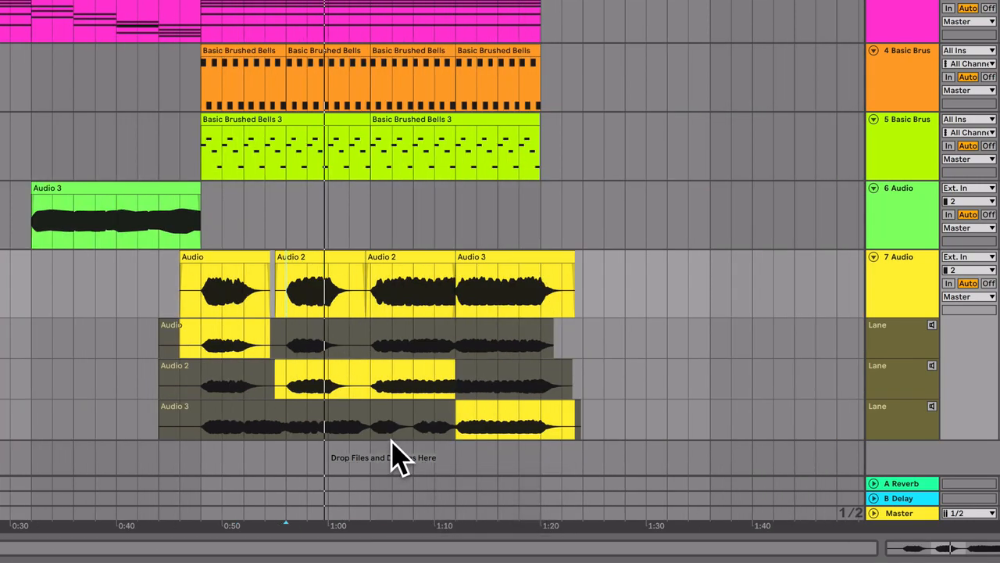
scroll(498, 370, left, 1)
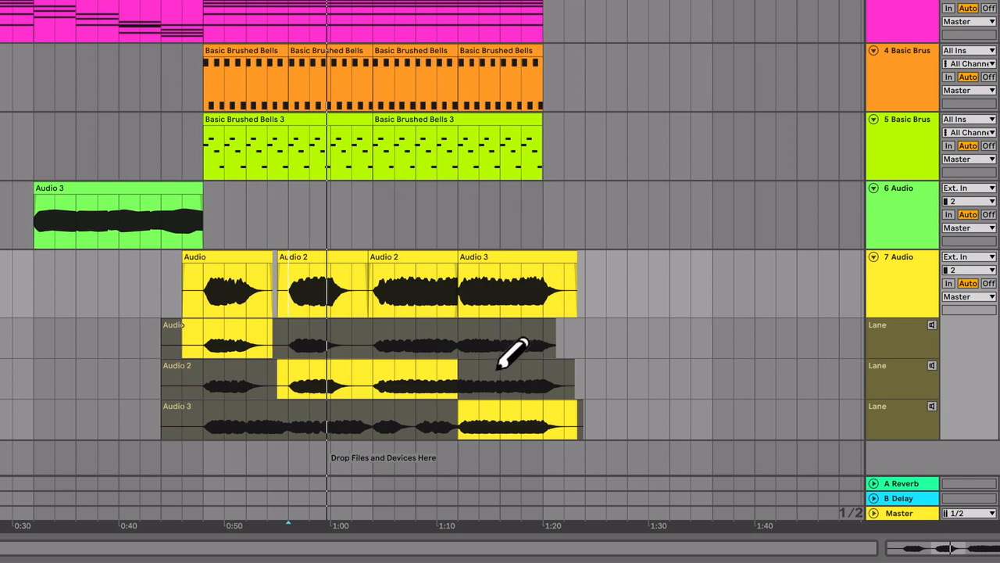
drag(603, 266, 163, 272)
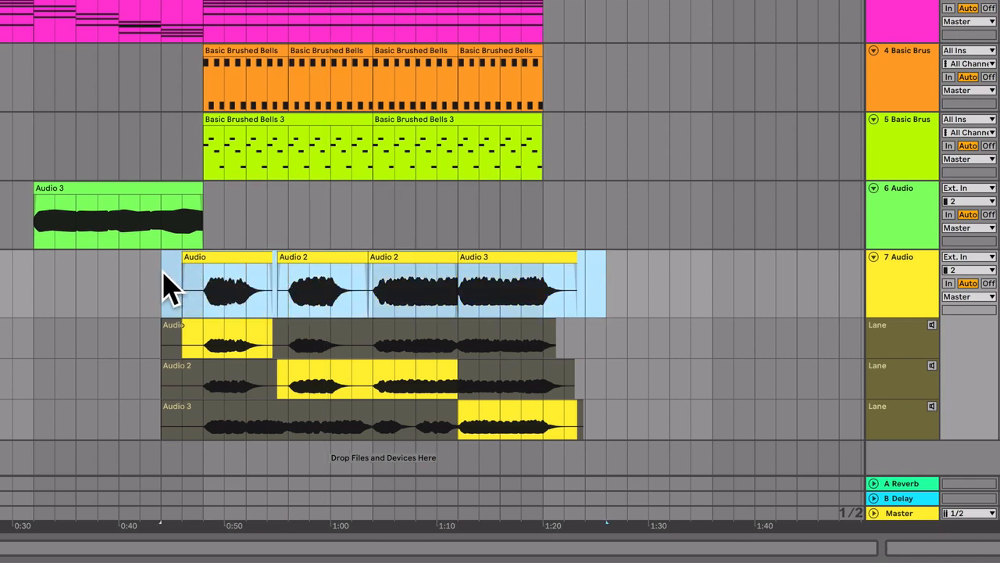
right_click(902, 340)
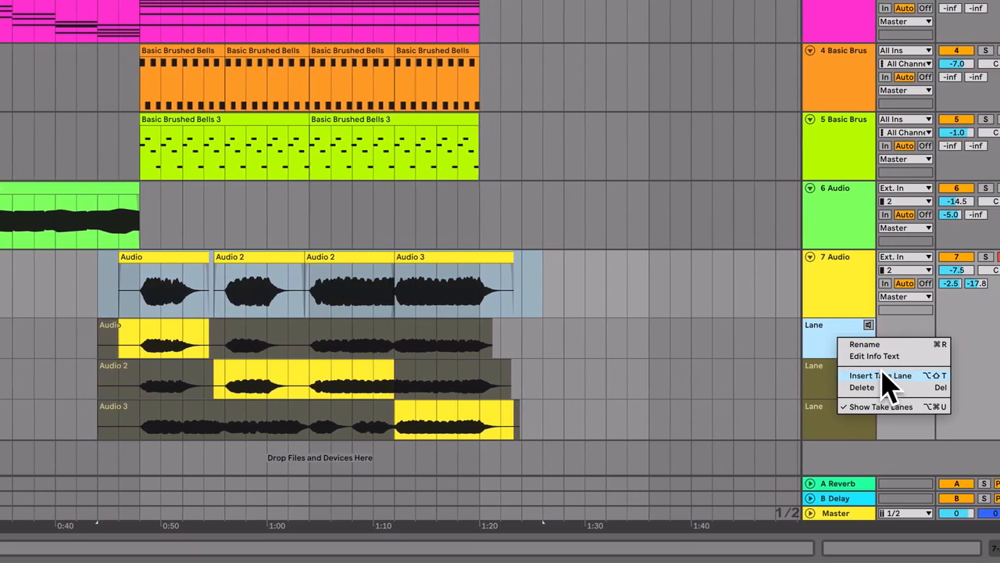
click(882, 376)
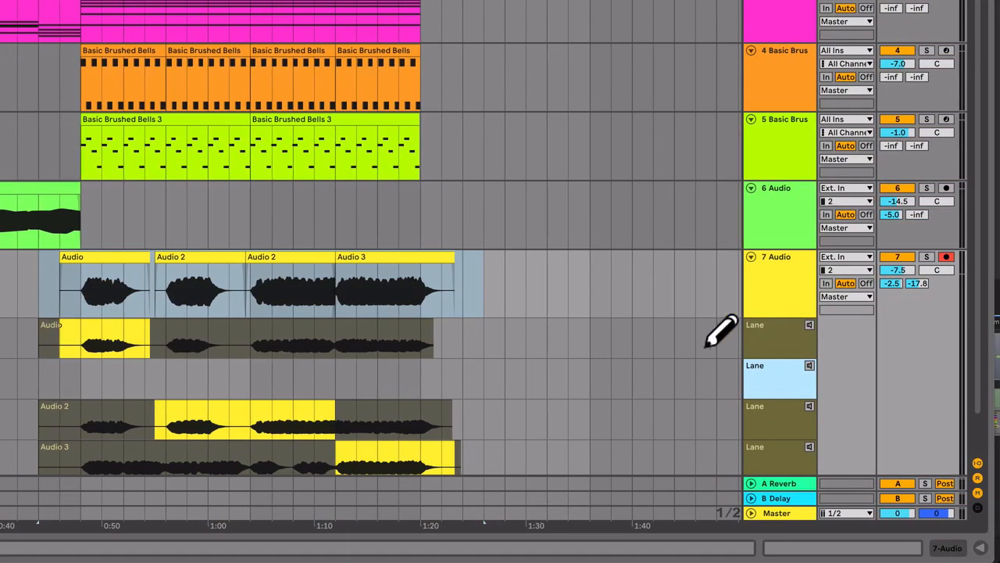
drag(770, 361, 764, 328)
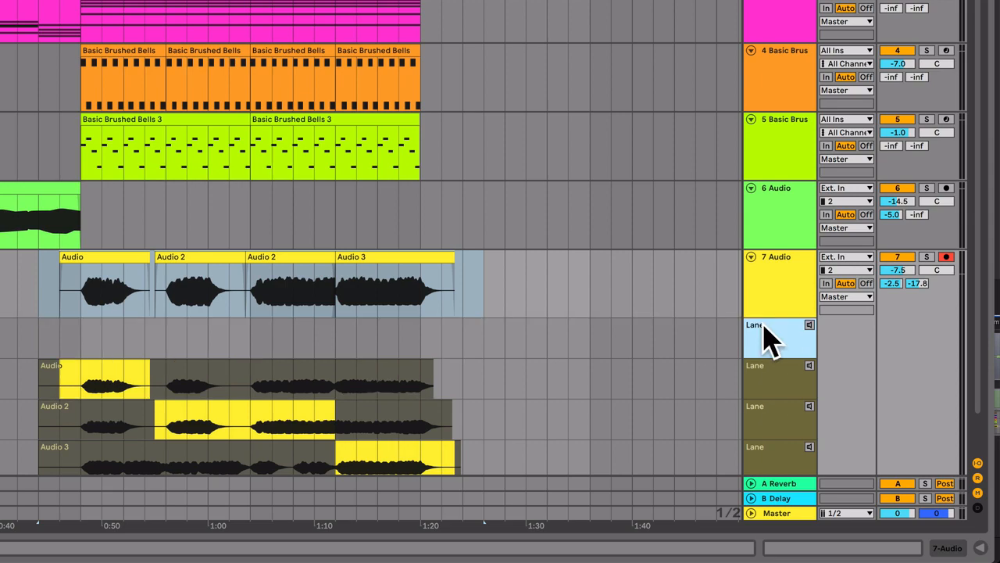
Step: Move the comped clips from track 7's main lane into the new take lane and rename that lane Comp 1
drag(297, 251, 306, 329)
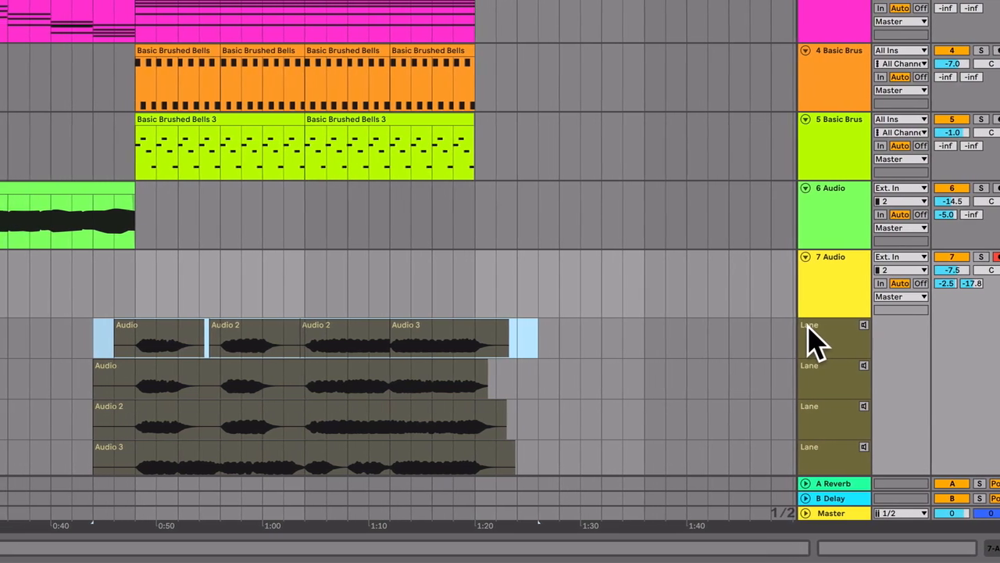
right_click(809, 340)
click(842, 328)
text(Comp 1)
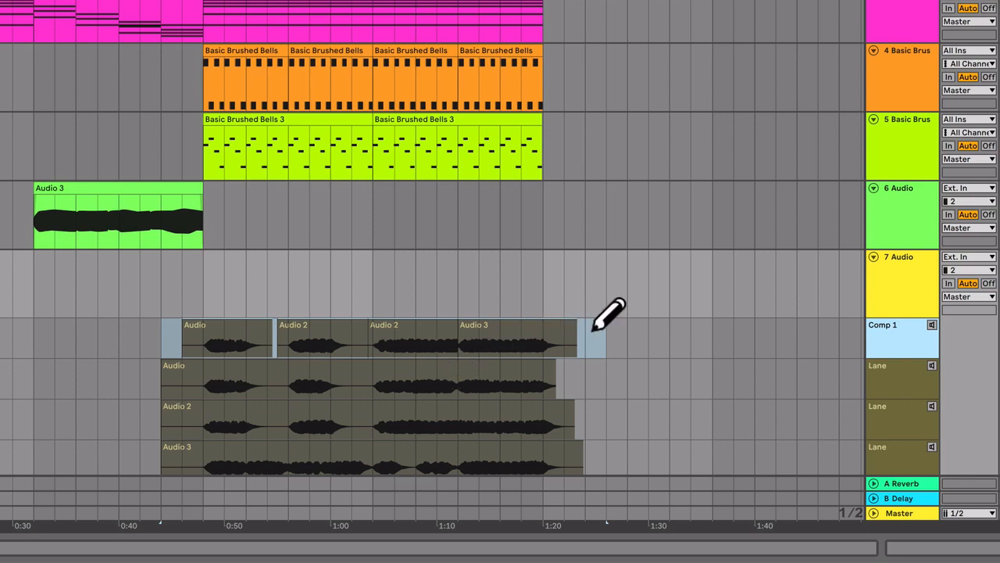
Step: Turn off Draw Mode and try moving the Audio clip from track 7's first recorded take lane onto track 6
key(b)
click(628, 378)
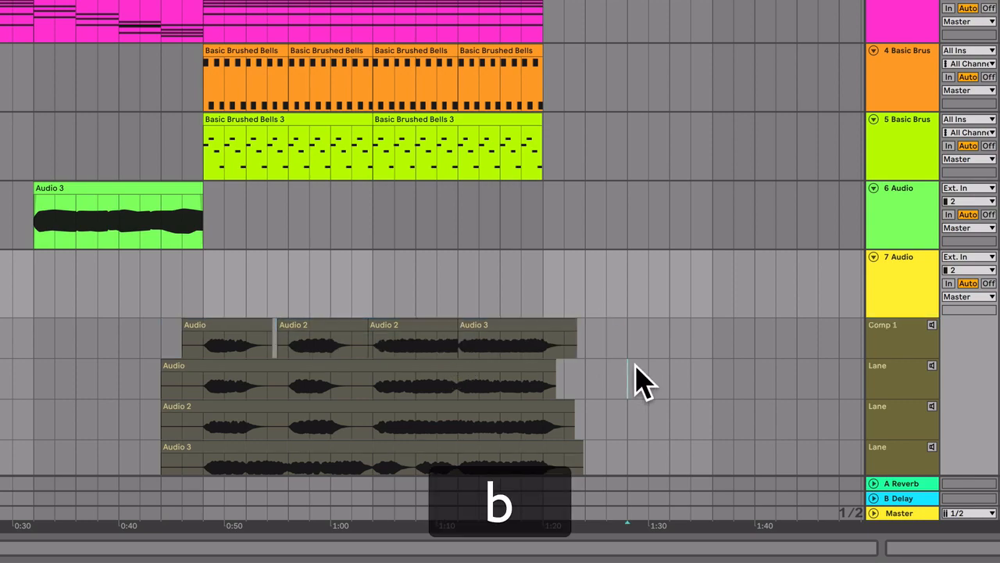
click(347, 369)
drag(348, 369, 351, 229)
Step: Undo the recent edits until the comped clips are back in track 7's main lane and the extra take lane is removed
key(super+z)
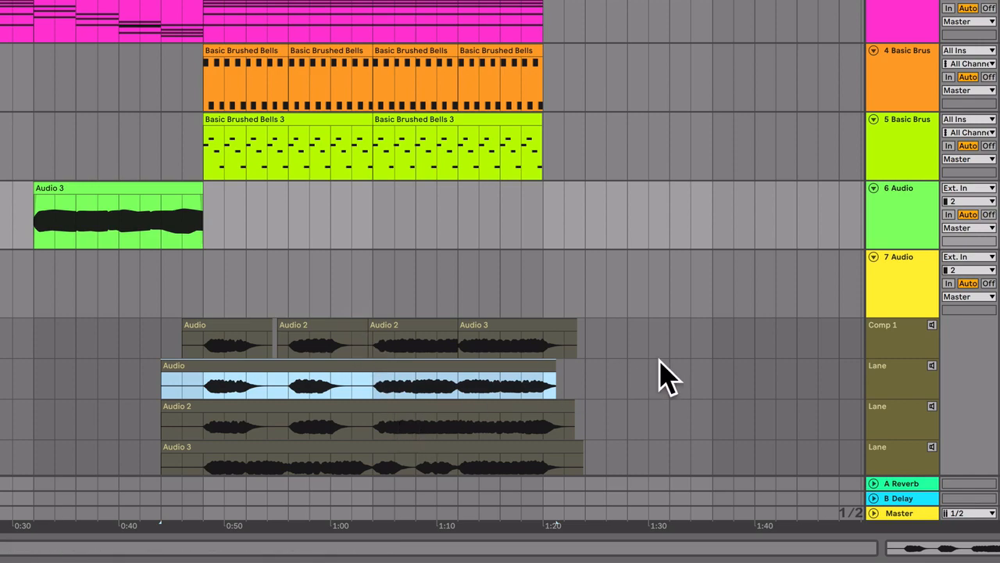
key(super+z)
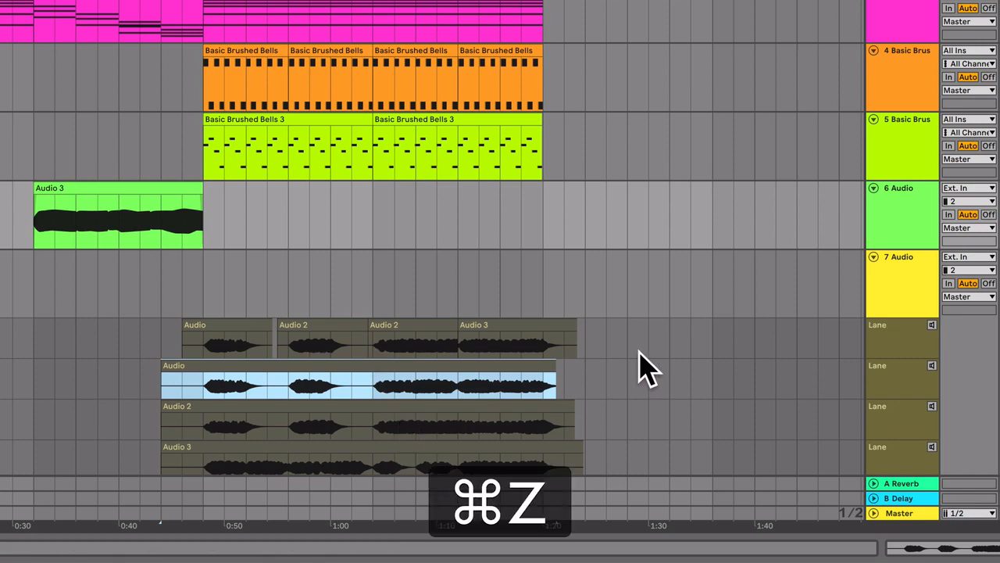
key(super+z)
key(super+z)
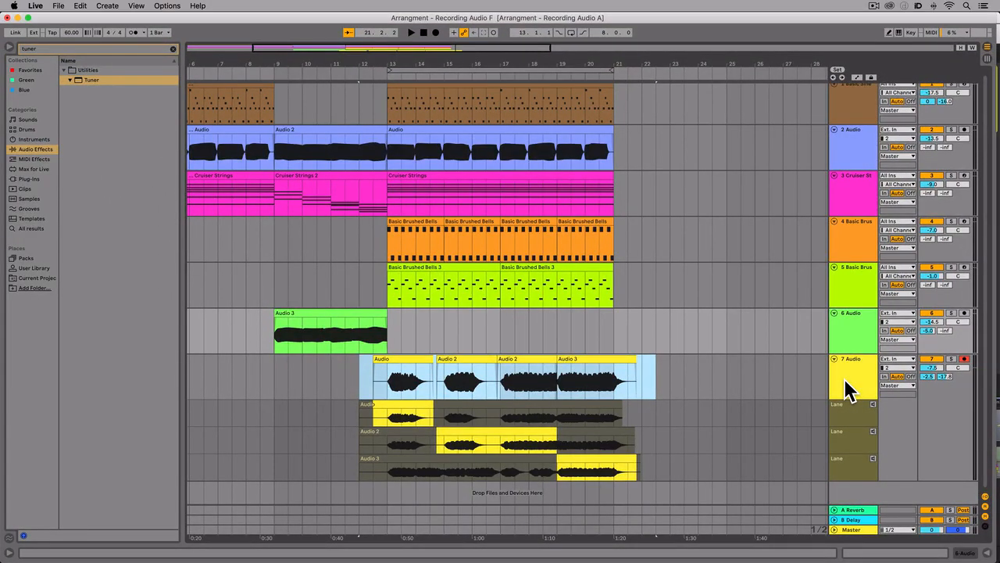
Step: Hide the take lanes of track 7
right_click(843, 378)
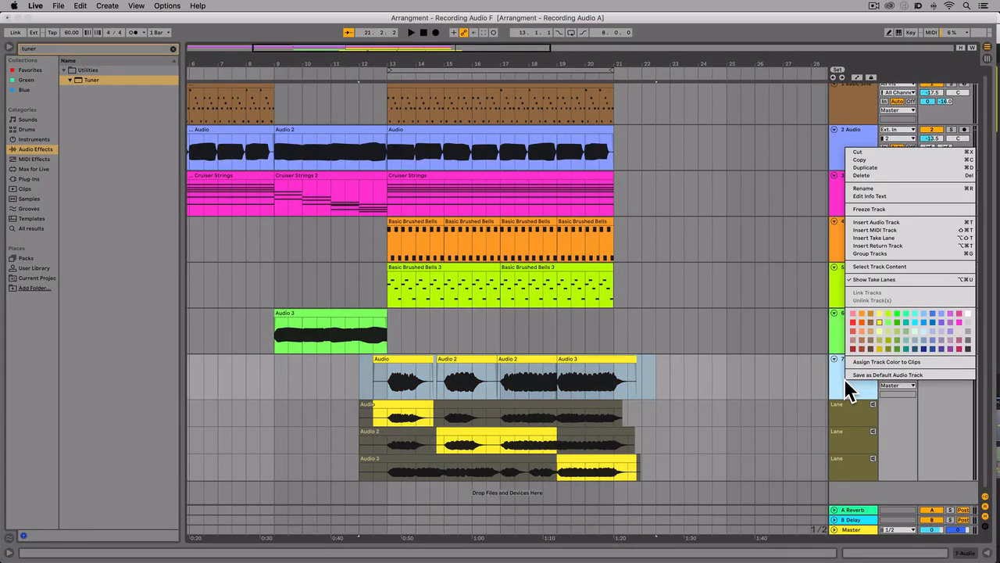
click(887, 279)
click(670, 382)
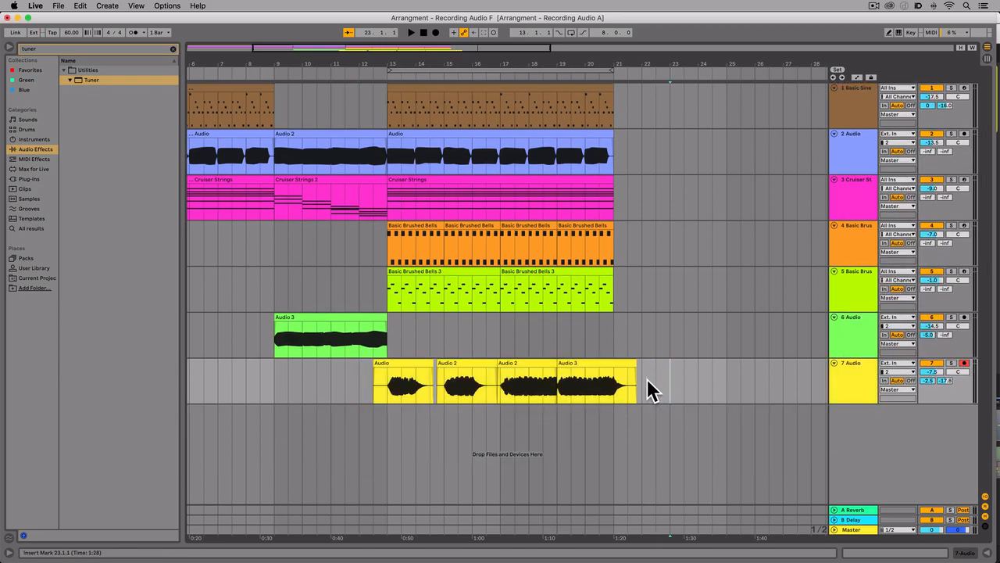
Step: Trim the end of track 7's Audio 3 clip to 21.3.1 and the start of its first Audio clip to 13.1.1
drag(636, 363, 625, 363)
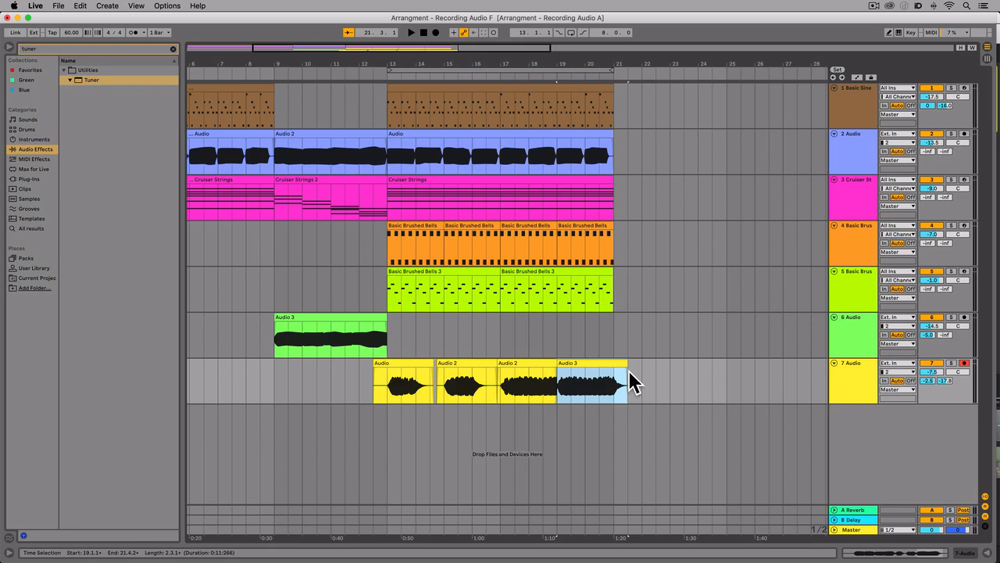
scroll(380, 380, right, 2)
drag(341, 362, 354, 362)
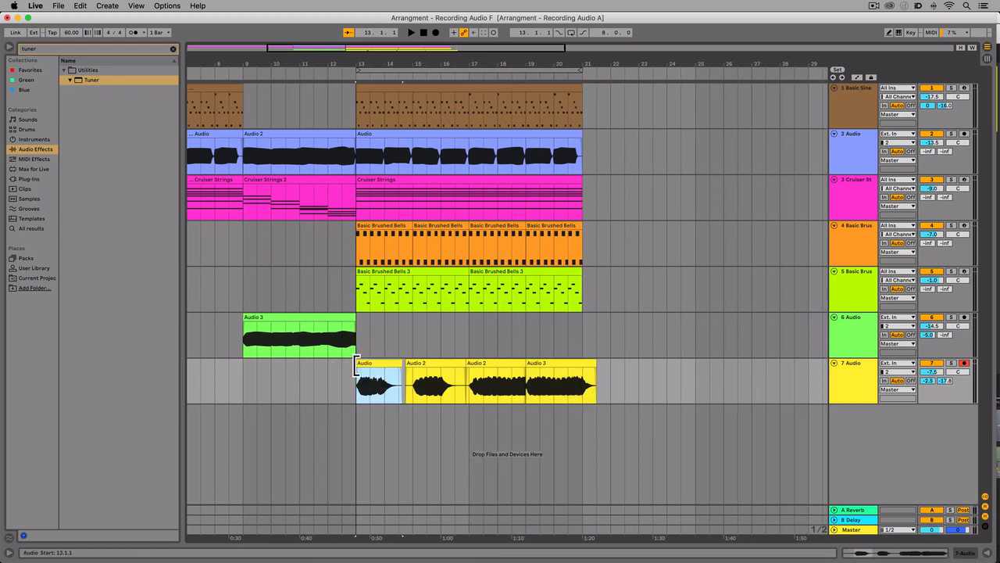
Step: Consolidate the four comped clips on track 7 into a single clip
shift+click(567, 362)
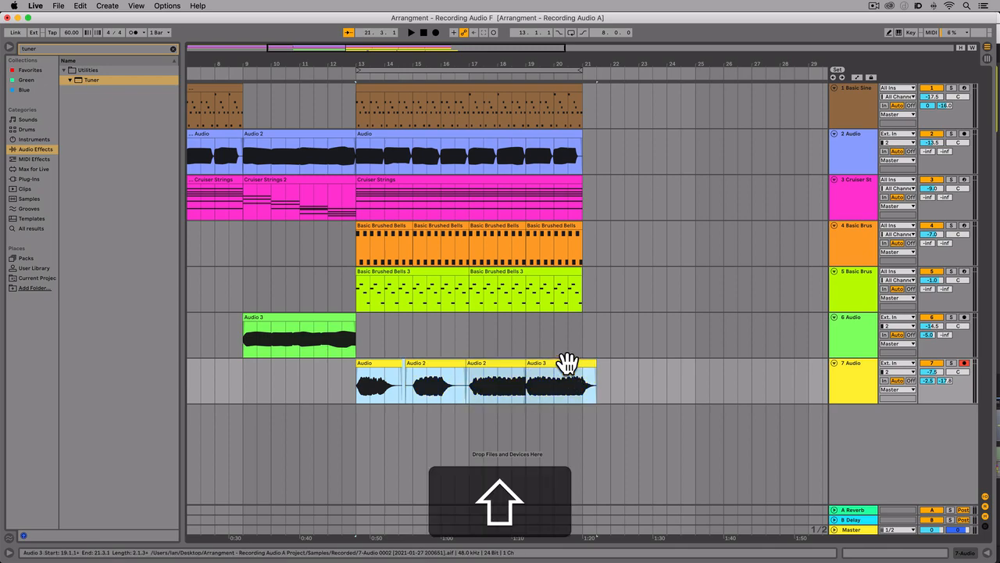
right_click(558, 365)
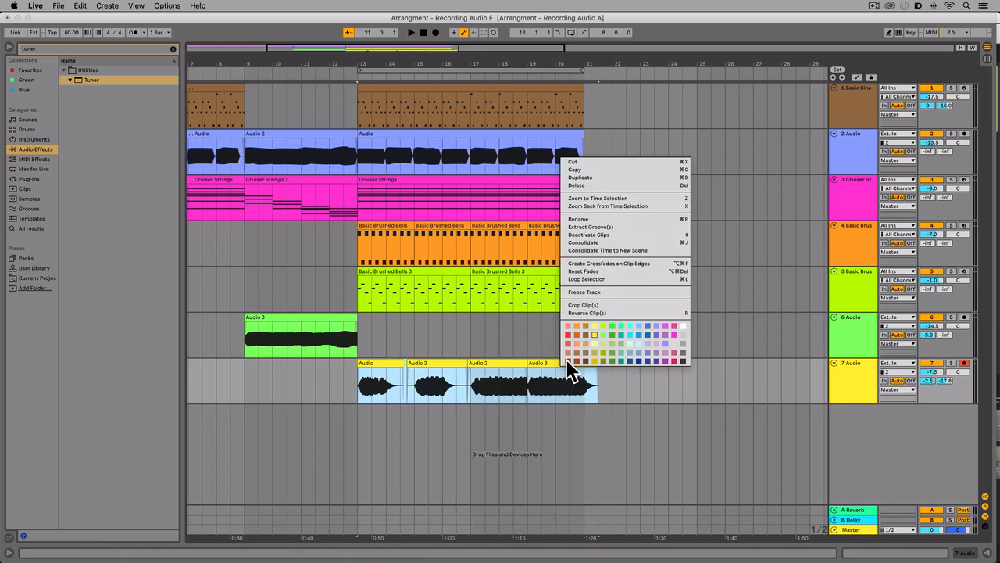
click(647, 243)
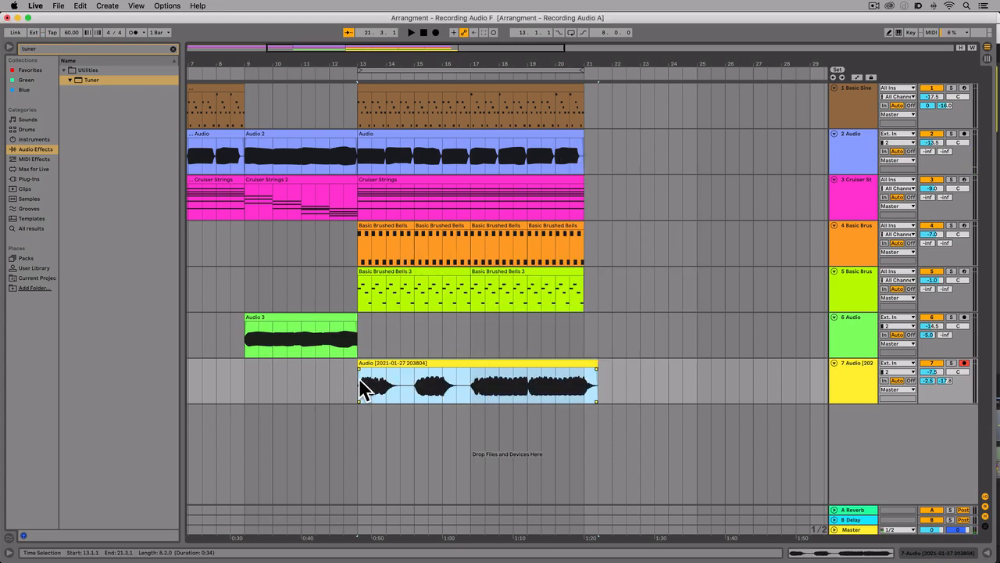
Step: Show track 7's take lanes to check the original recordings, and hide them again
right_click(850, 385)
click(894, 278)
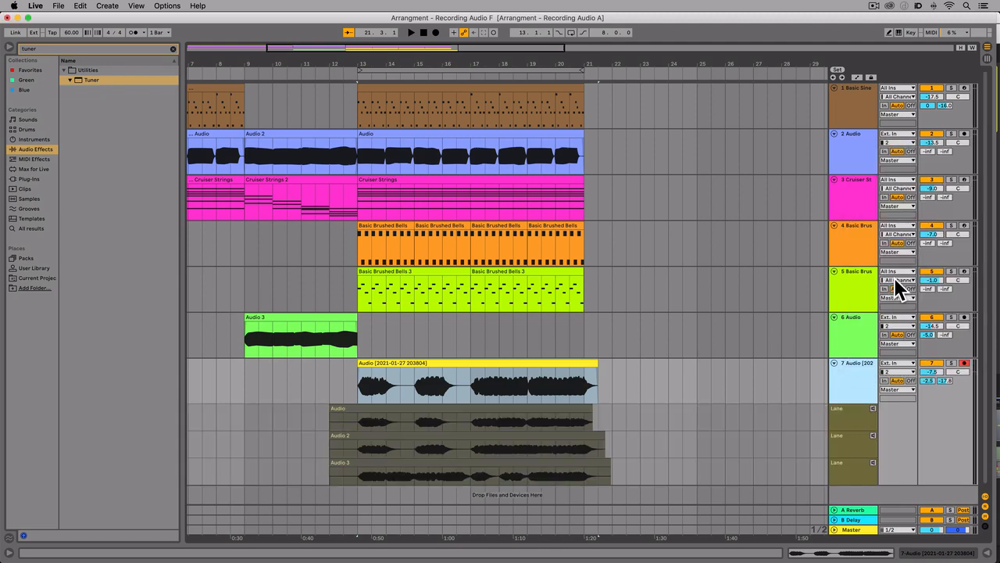
right_click(852, 387)
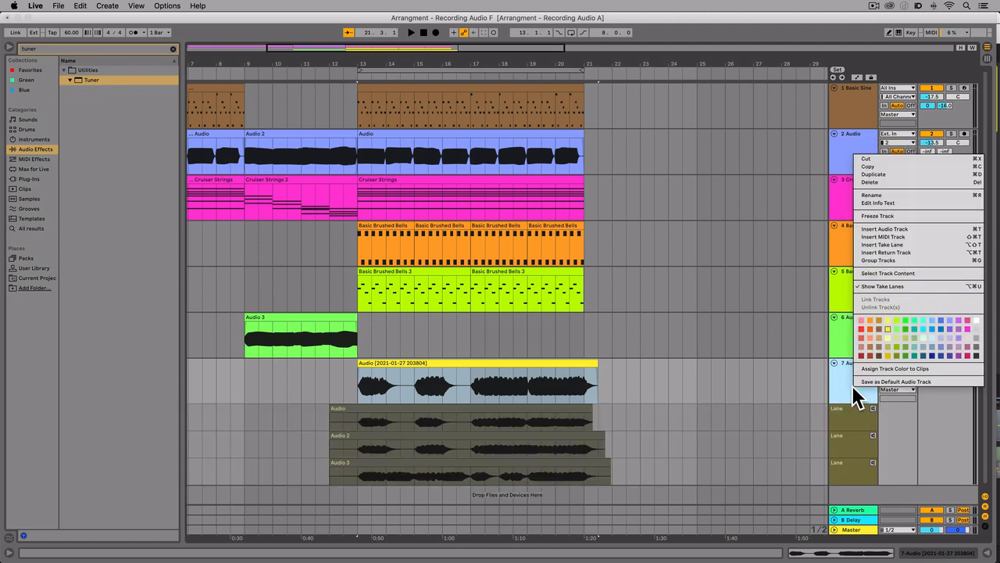
click(891, 284)
scroll(413, 348, left, 3)
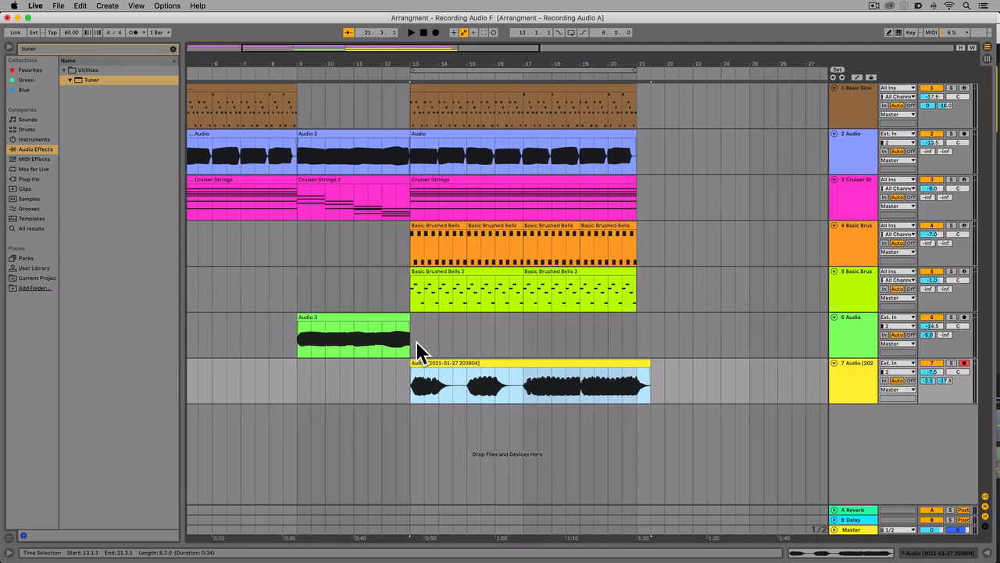
Step: Examine the full recording behind track 6's Audio 3 clip in Clip View, then close the view
click(342, 318)
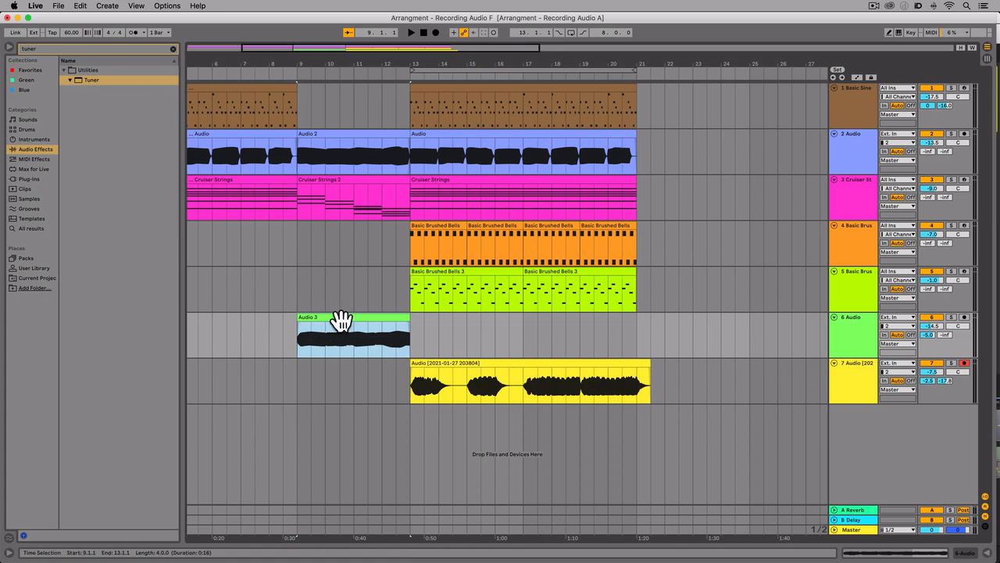
double_click(351, 334)
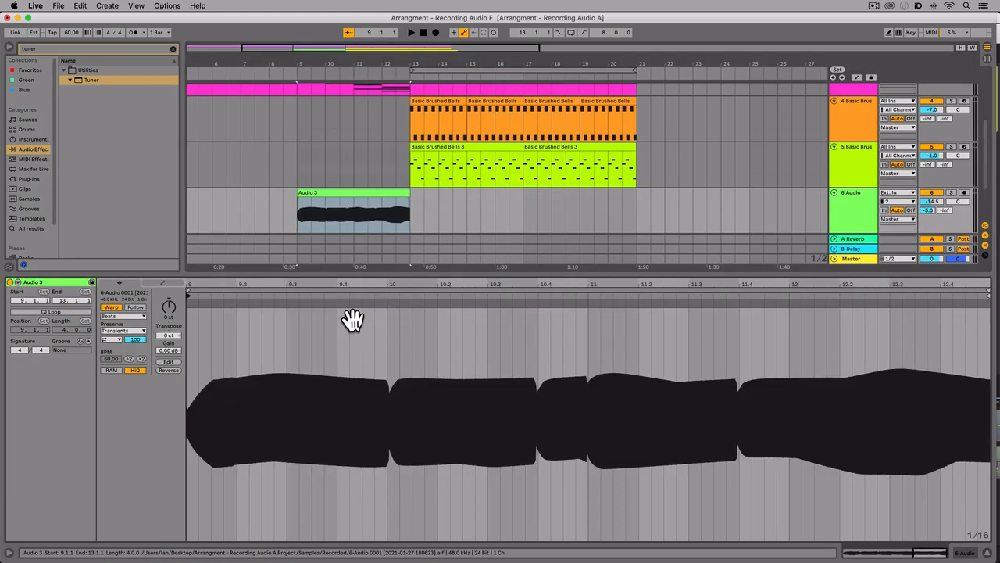
key(minus)
key(minus)
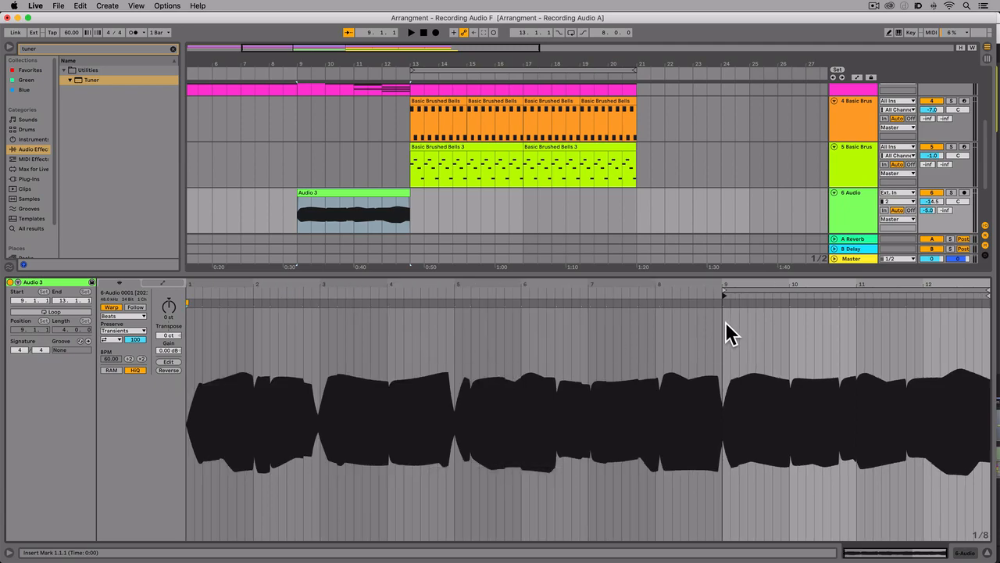
click(988, 554)
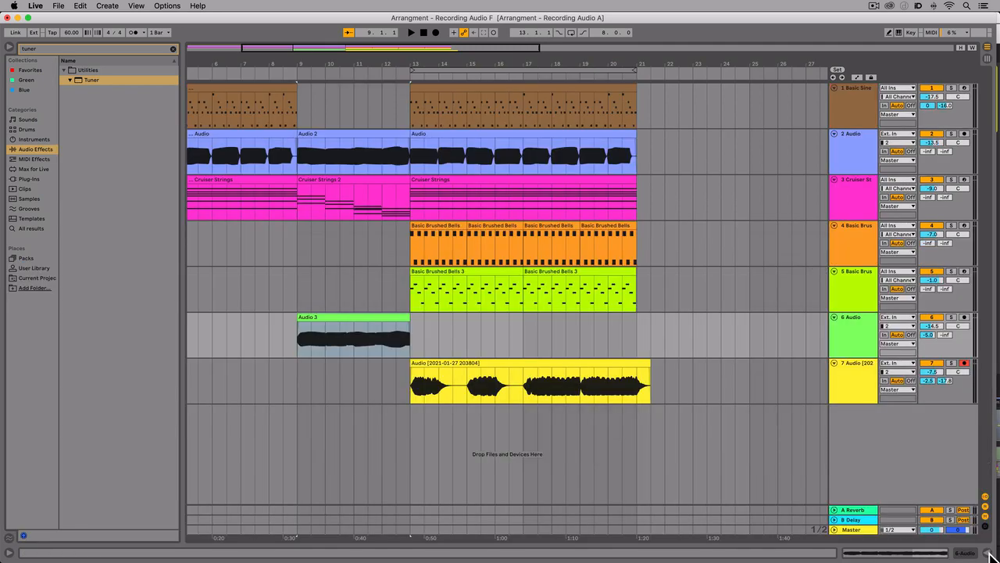
Step: Show track 6's take lanes, inspect the recorded takes, and hide the lanes again
right_click(843, 334)
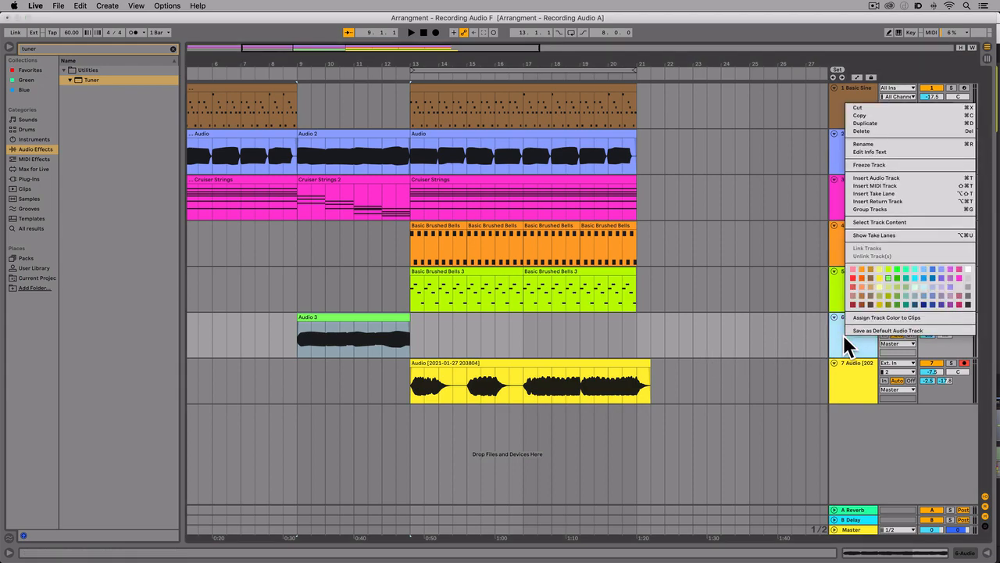
click(885, 234)
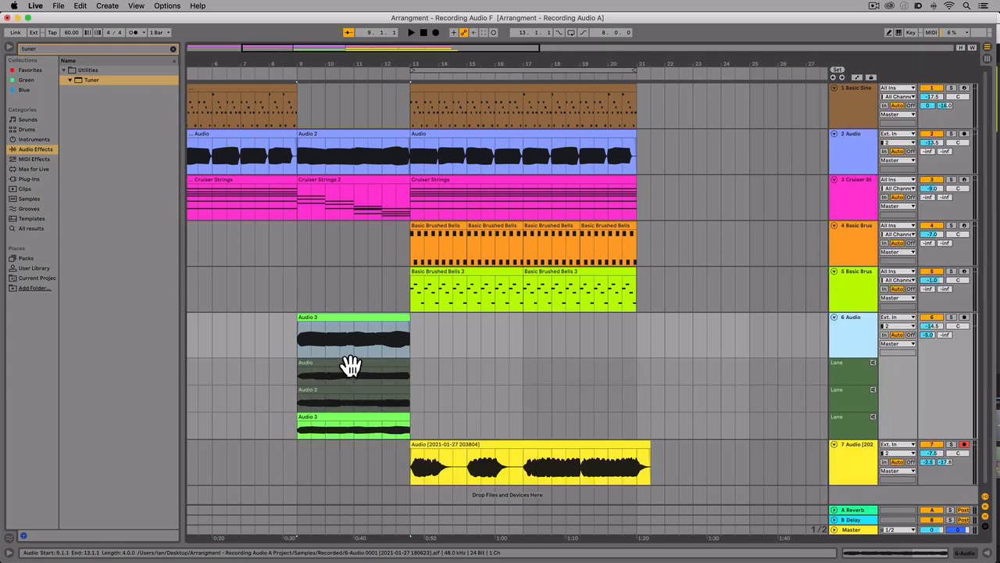
click(345, 403)
click(359, 345)
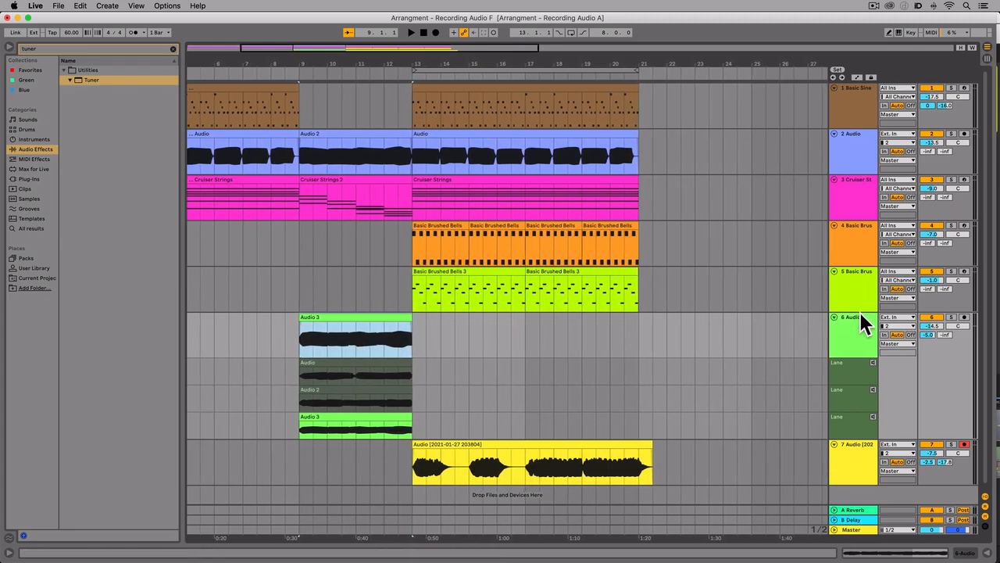
right_click(846, 325)
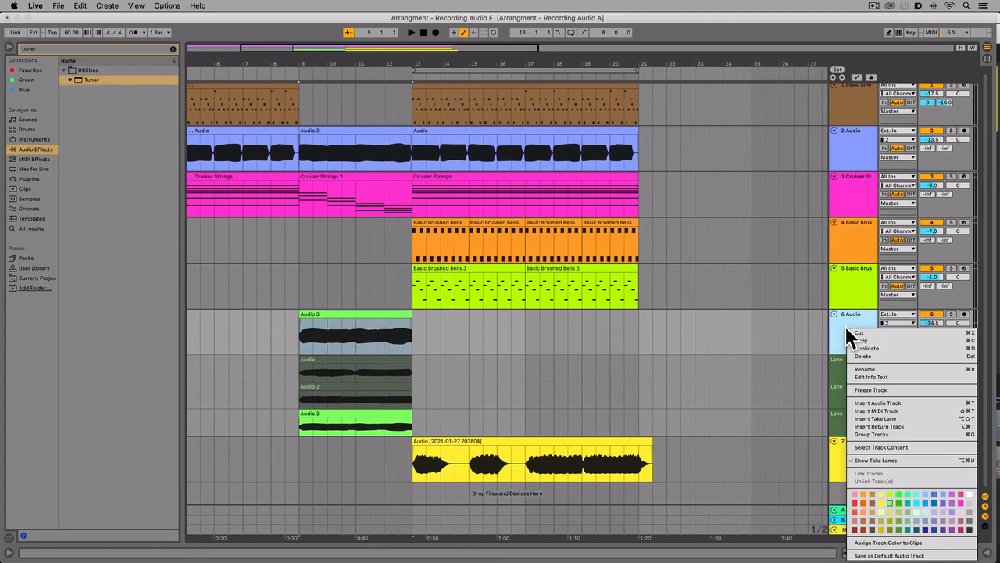
click(880, 460)
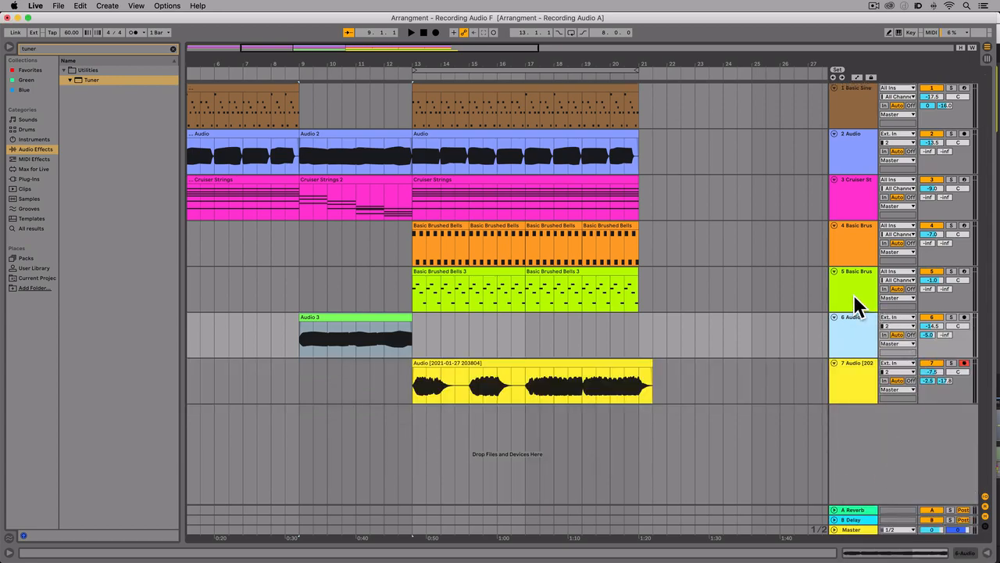
Step: Show the take lane of MIDI track 4 to inspect it, and hide it again
right_click(860, 236)
click(900, 367)
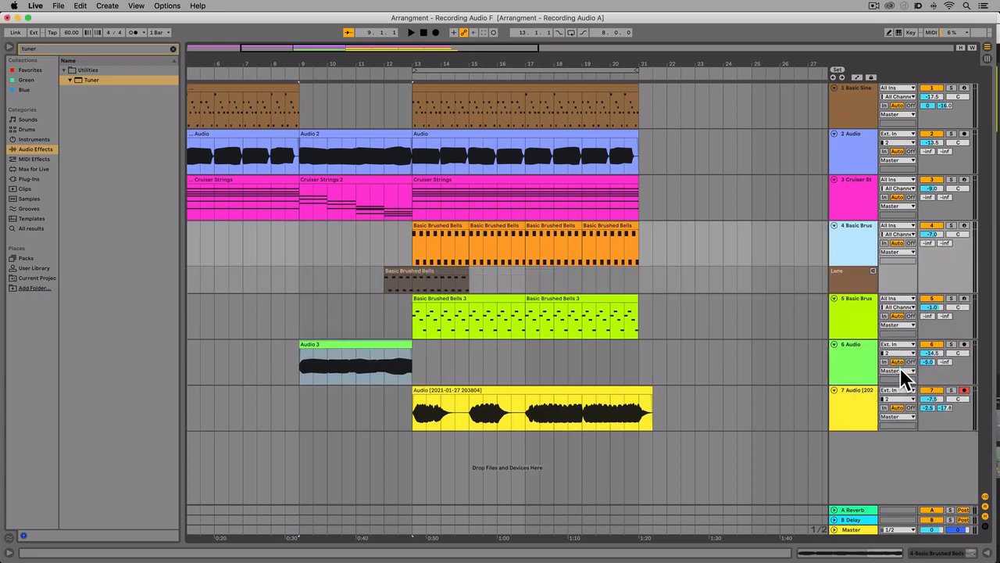
right_click(855, 252)
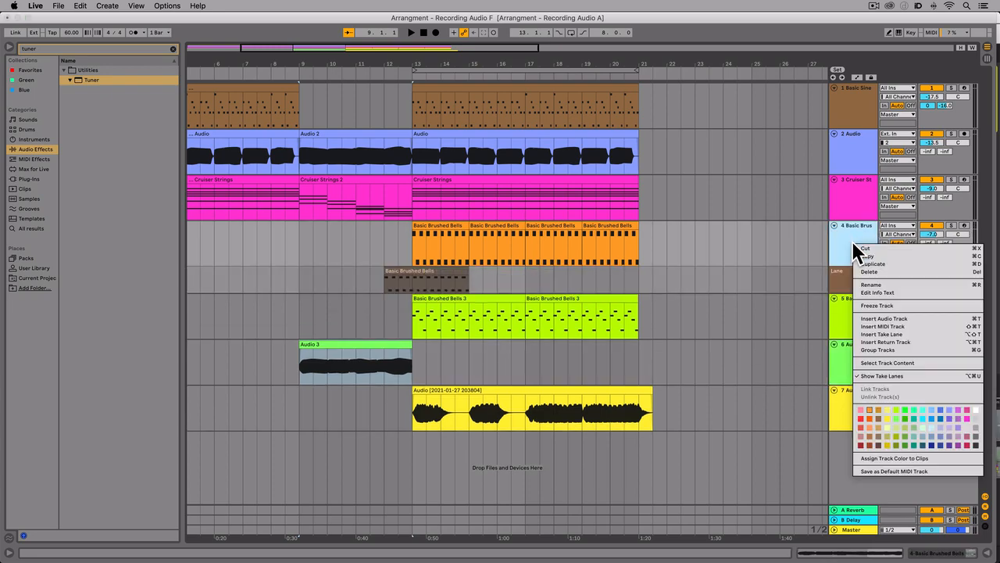
click(889, 385)
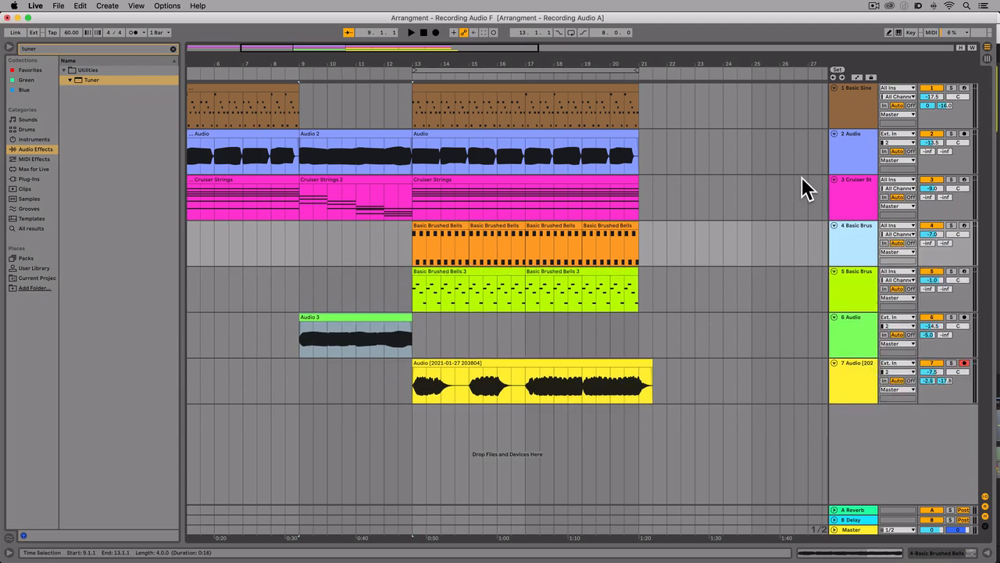
Step: Check the tracks in Session View and return to Arrangement View
click(989, 60)
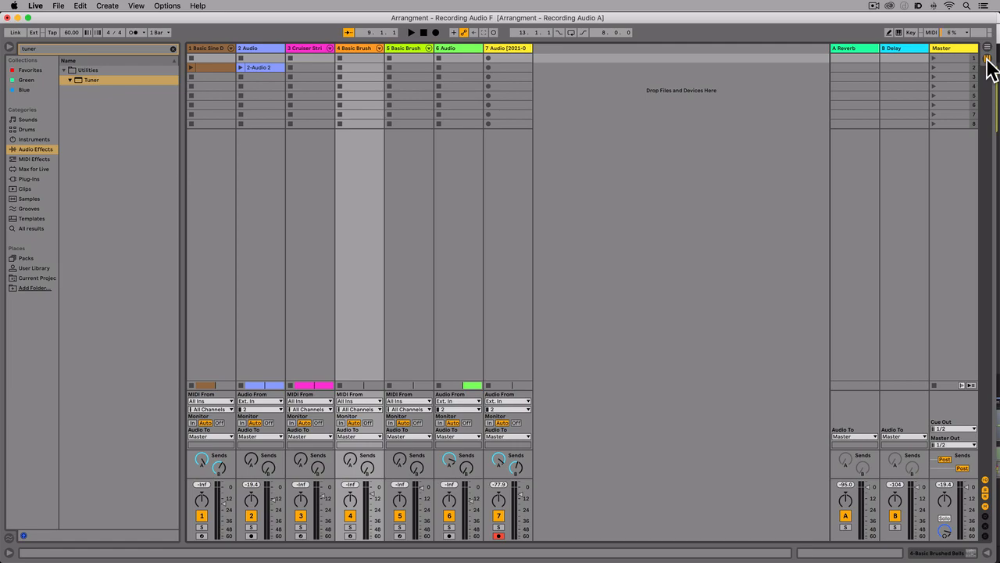
click(988, 48)
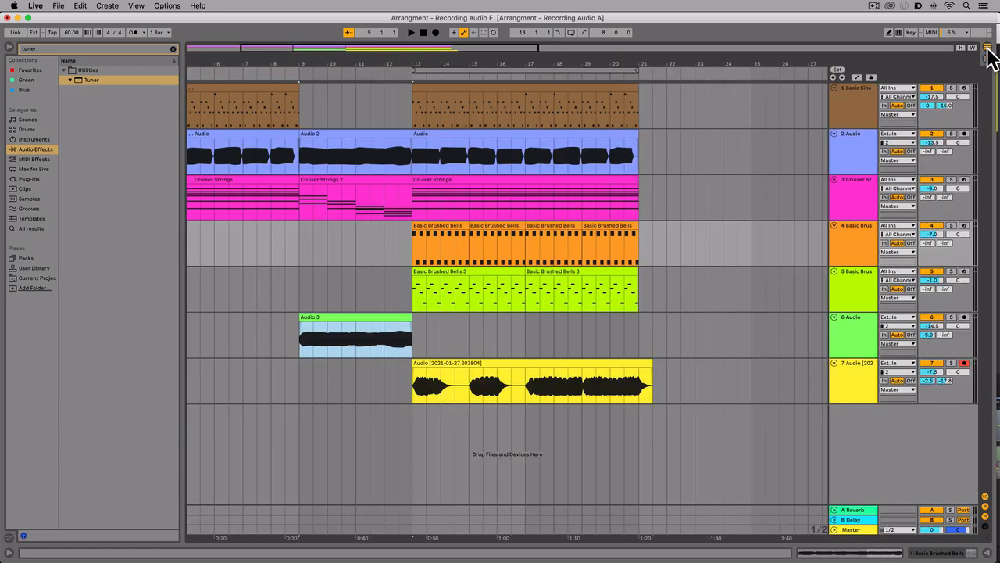